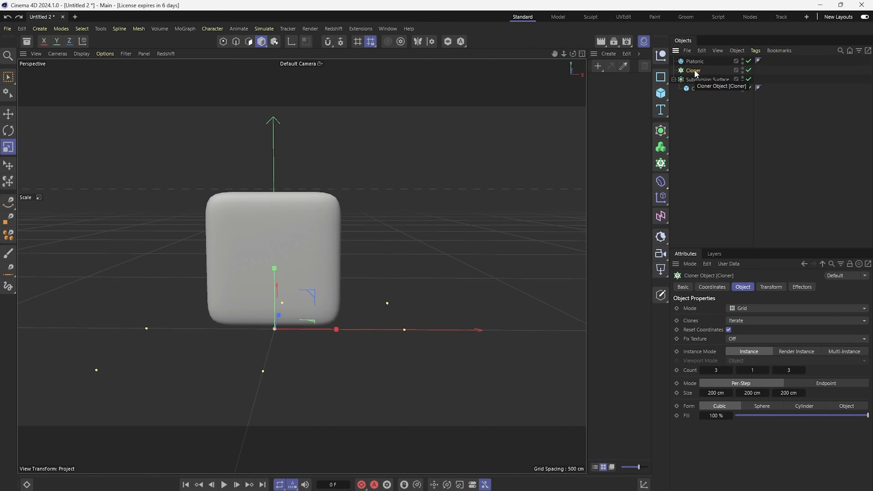
Step: Set the Cloner to Object mode and use the Subdivision Surface as its source object
click(767, 309)
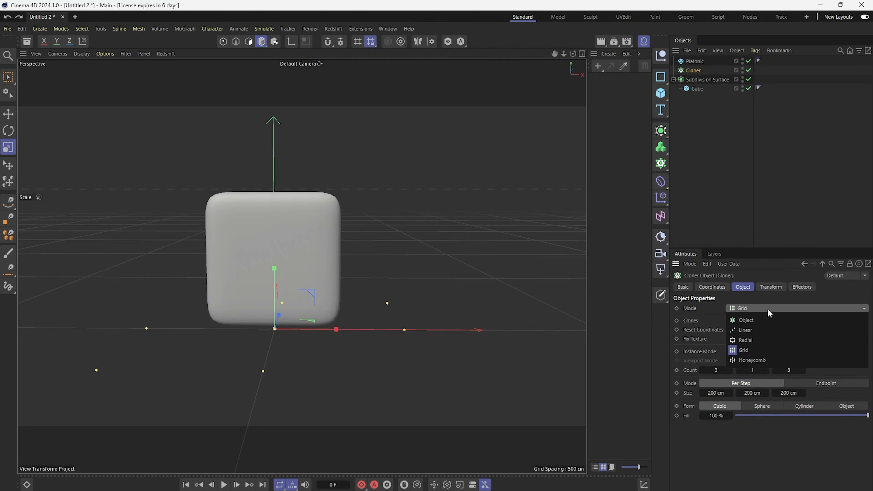
click(770, 321)
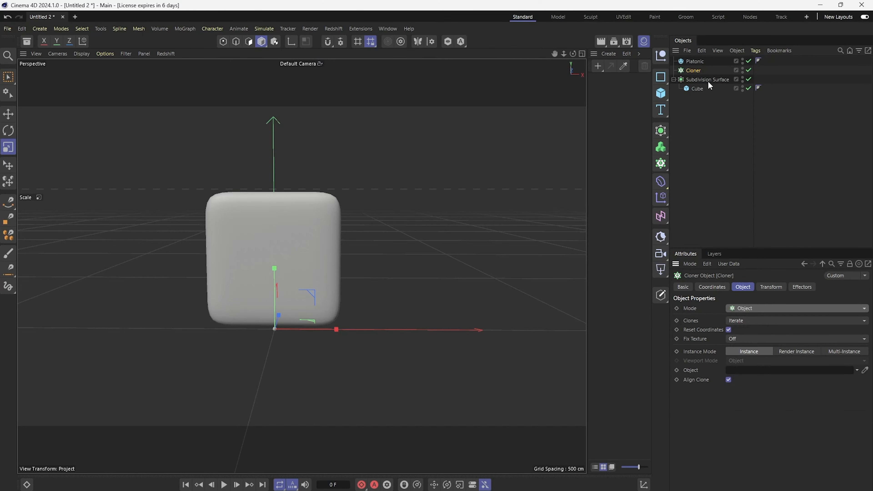
drag(703, 80, 779, 373)
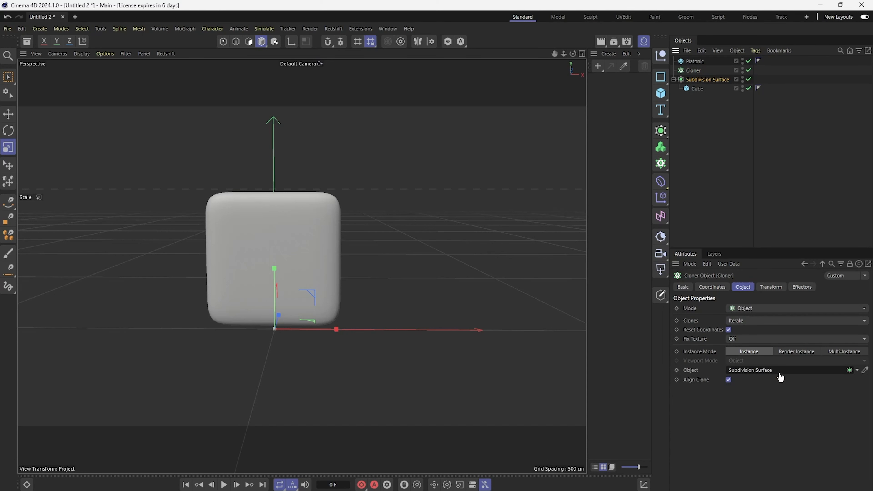
Step: Nest the Platonic under the Cloner and select the Cloner
click(727, 133)
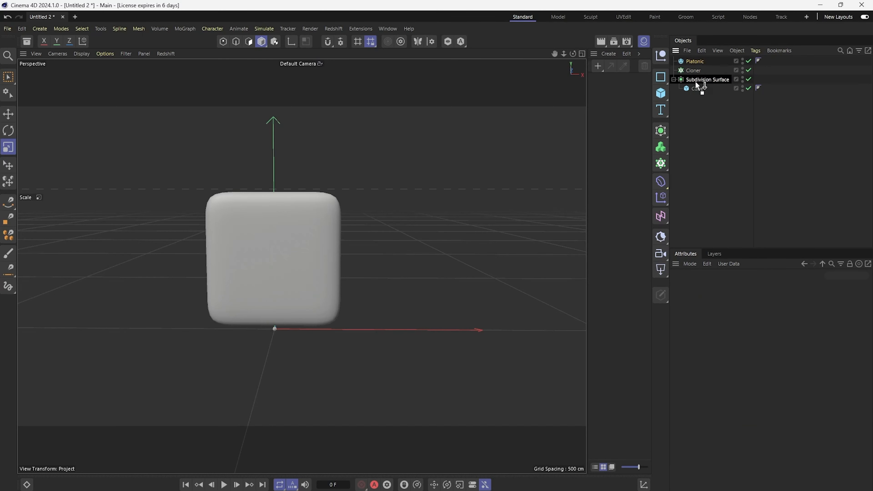
drag(699, 70, 699, 71)
click(694, 61)
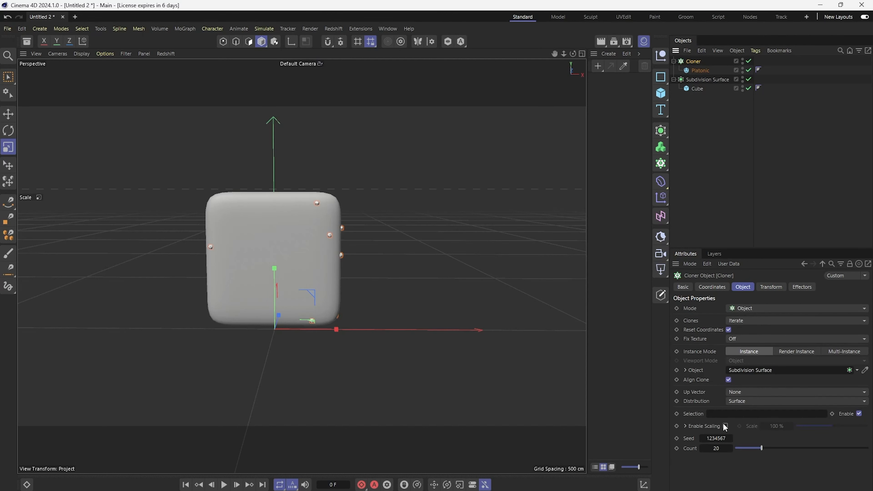
Step: Set the Cloner's clone count to 800
click(713, 448)
text(1000)
key(Return)
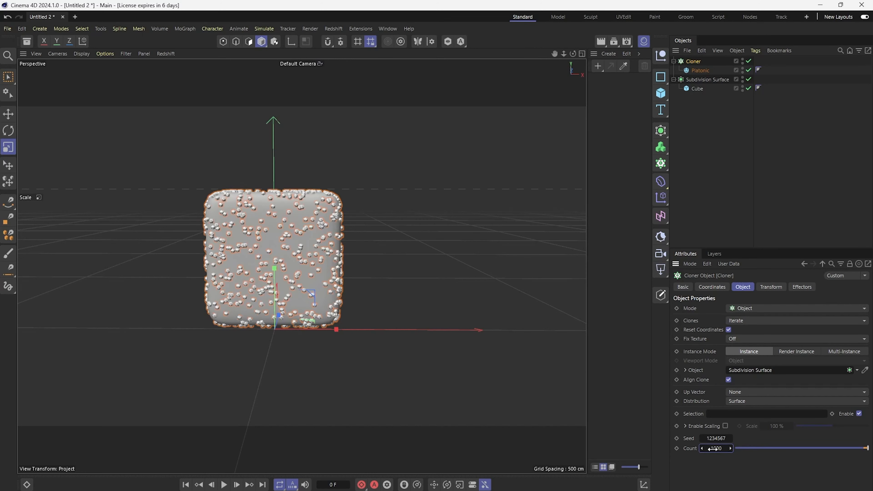
click(715, 449)
text(5)
text(00)
key(Return)
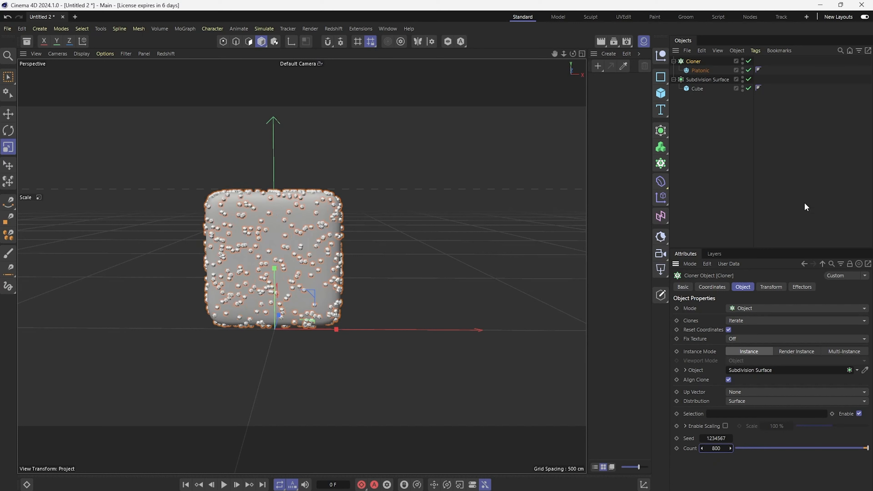
Step: Select the Platonic and scale it down so the cloned spheres become smaller
click(721, 202)
click(705, 71)
key(e)
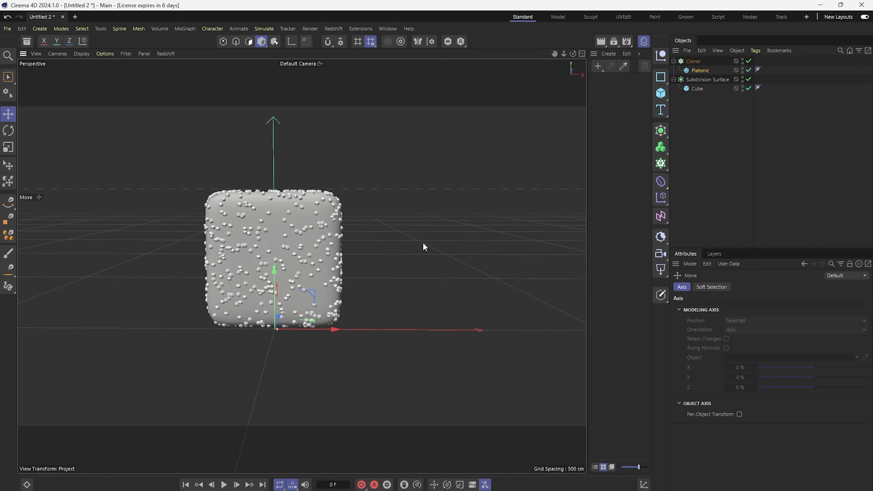
key(r)
key(t)
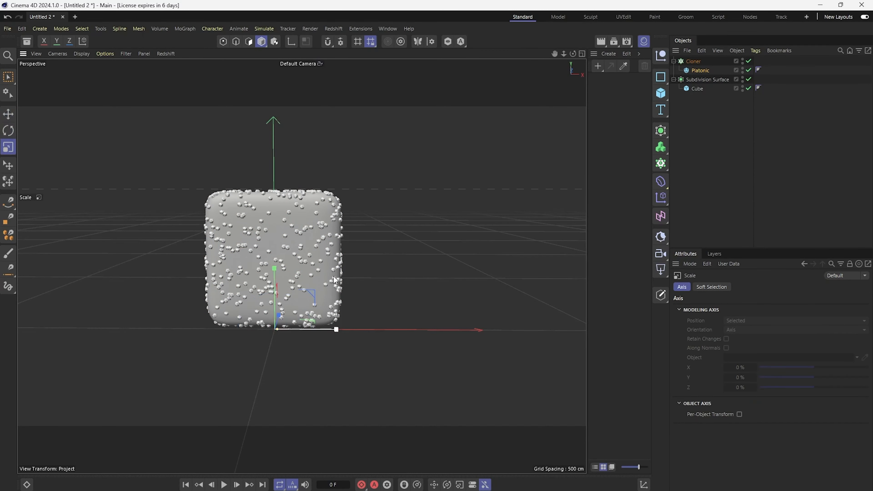
drag(326, 280, 241, 324)
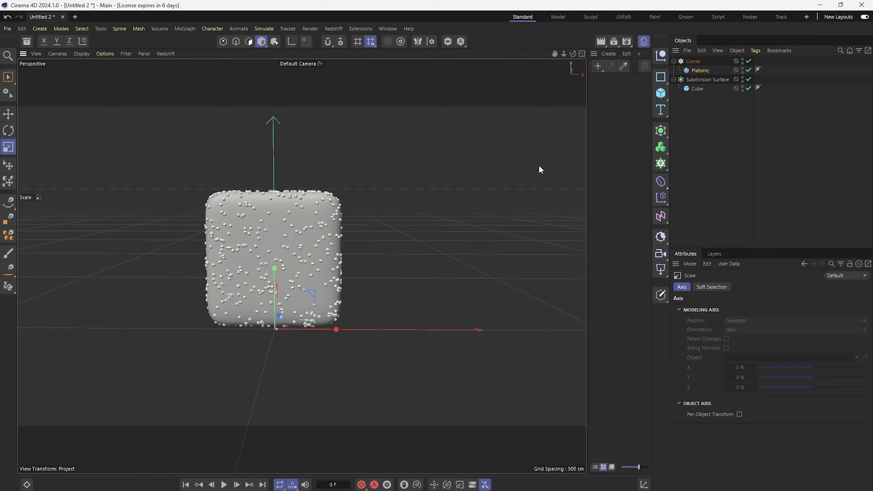
Step: Create a new material and set its base color to purple
click(611, 58)
click(640, 73)
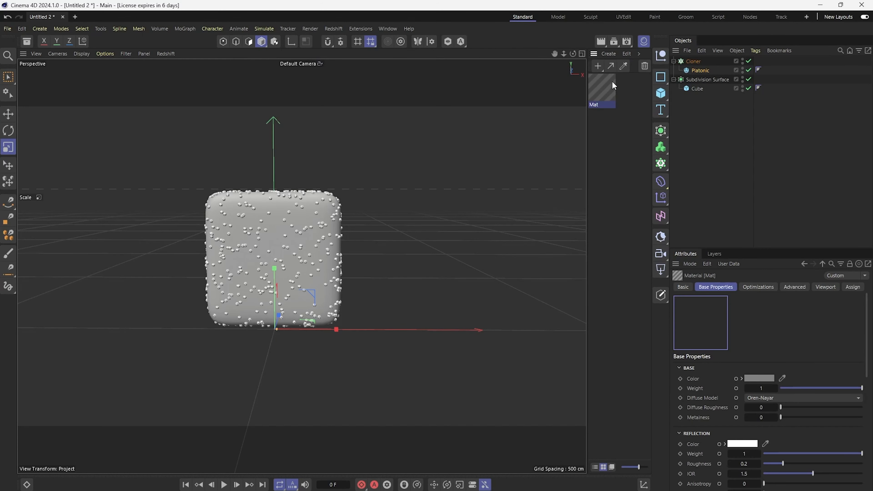
double_click(605, 88)
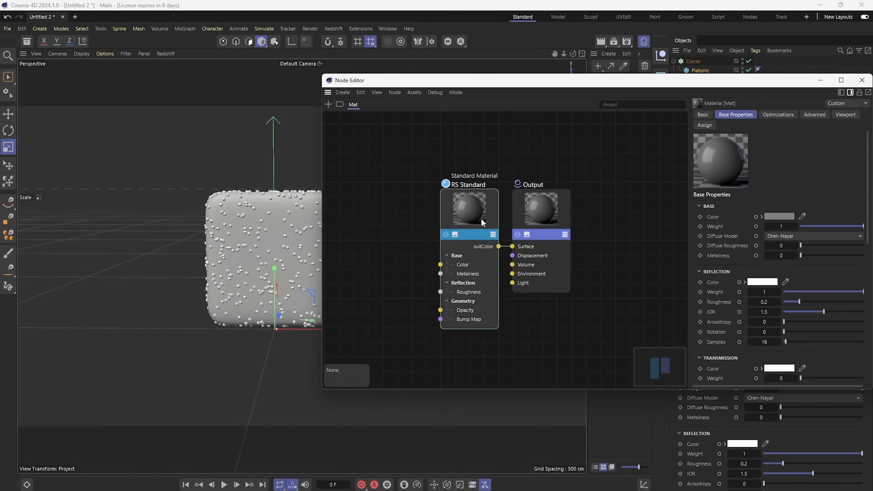
click(779, 216)
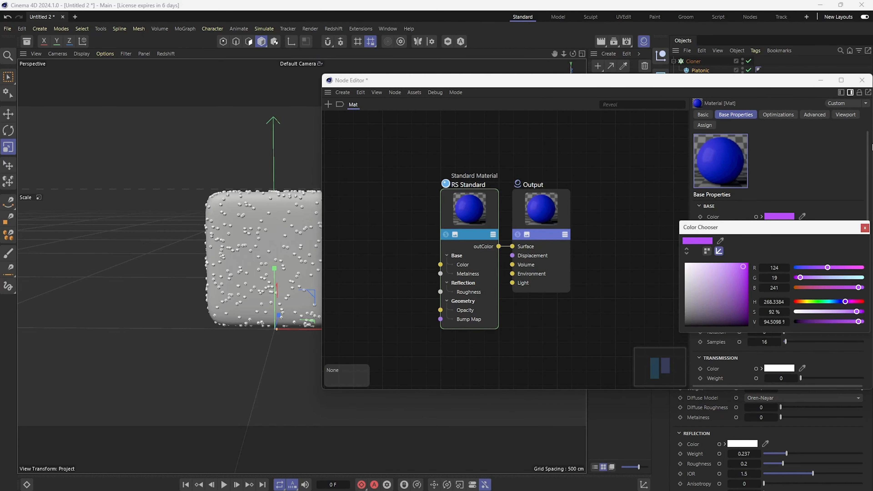
click(865, 228)
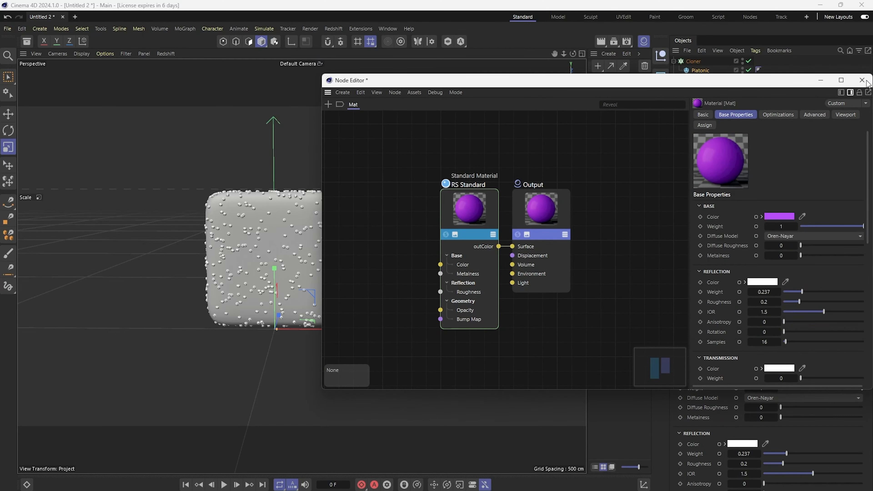
click(862, 80)
Step: Apply the purple material to the Cube
drag(609, 88, 275, 235)
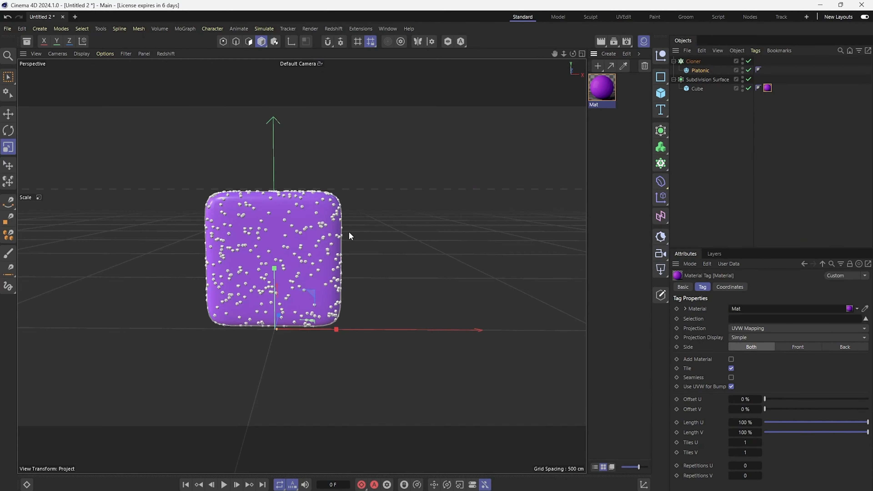
click(733, 152)
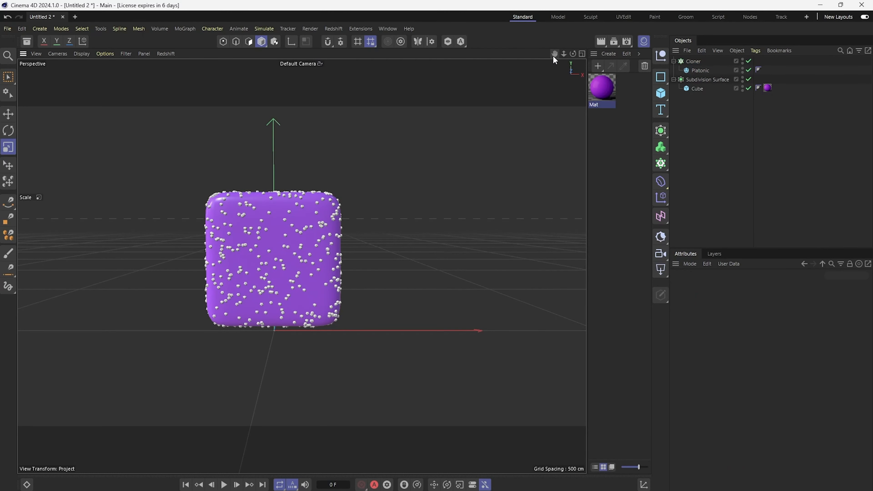
Step: Add an FFD deformer and nest it under the Cube
drag(553, 54, 554, 58)
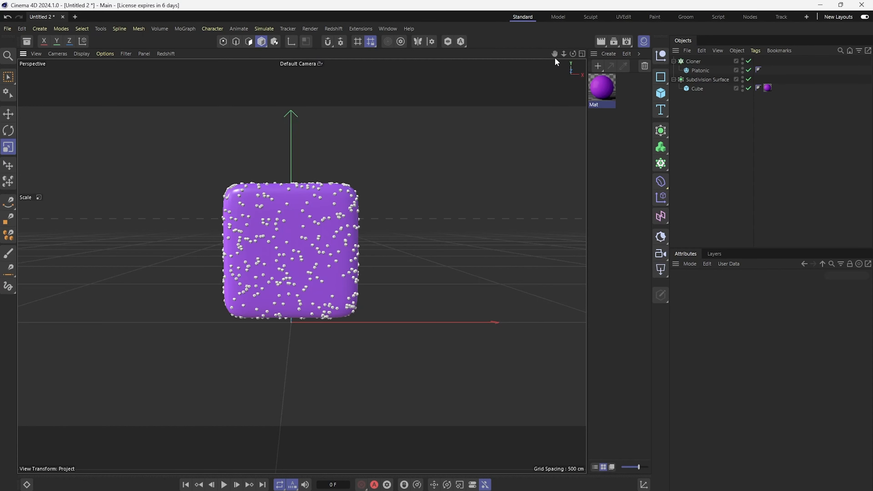
drag(555, 54, 555, 56)
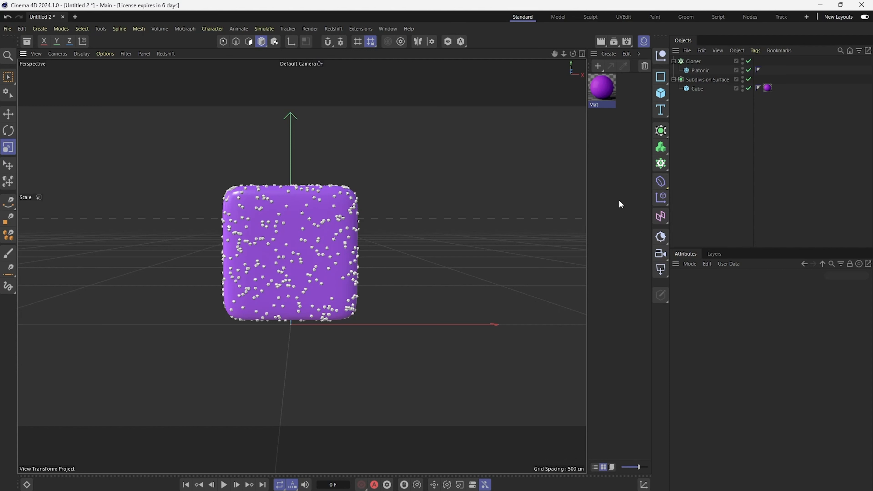
click(660, 181)
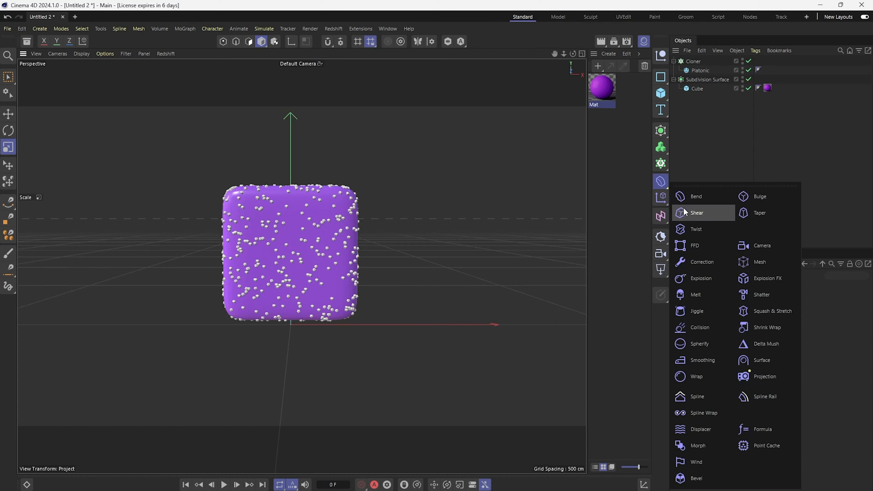
click(697, 245)
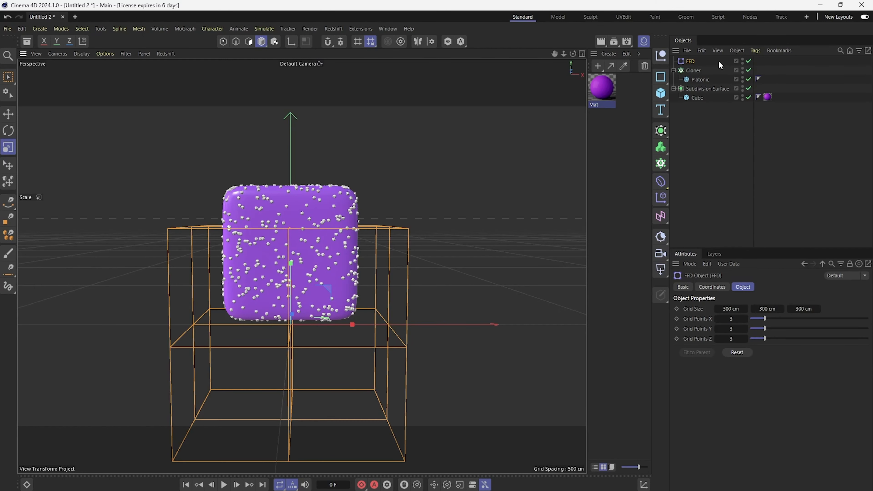
drag(691, 61, 699, 101)
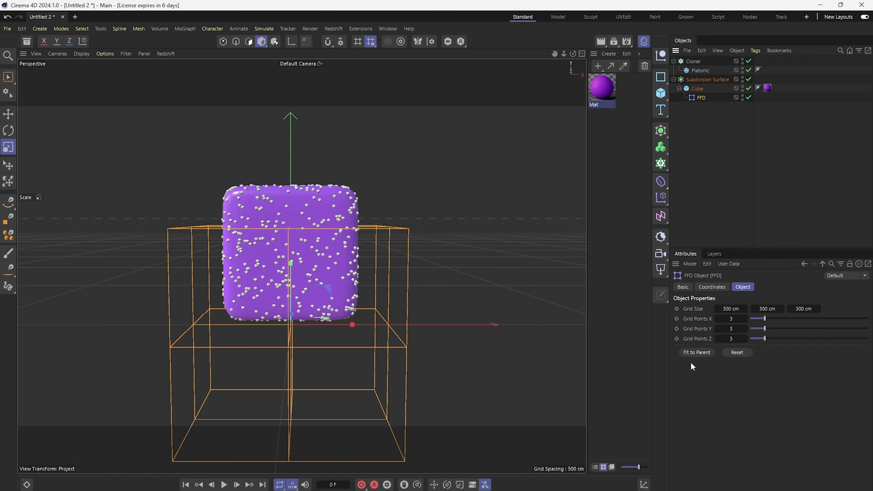
Step: Fit the FFD cage to its parent Cube
click(695, 354)
click(735, 189)
mouse_move(418, 272)
alt+mouse_down()
mouse_move(432, 271)
mouse_move(412, 262)
alt+mouse_up()
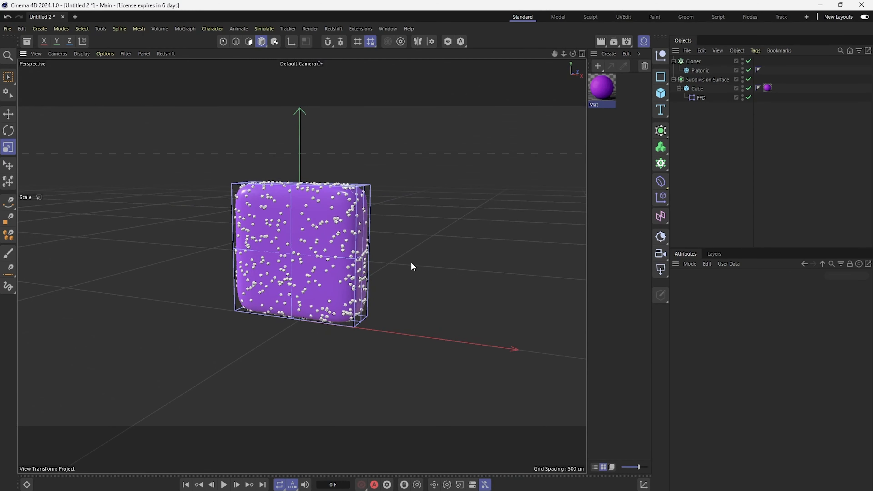
Step: Set the FFD's grid points in X and Y to 4
click(700, 98)
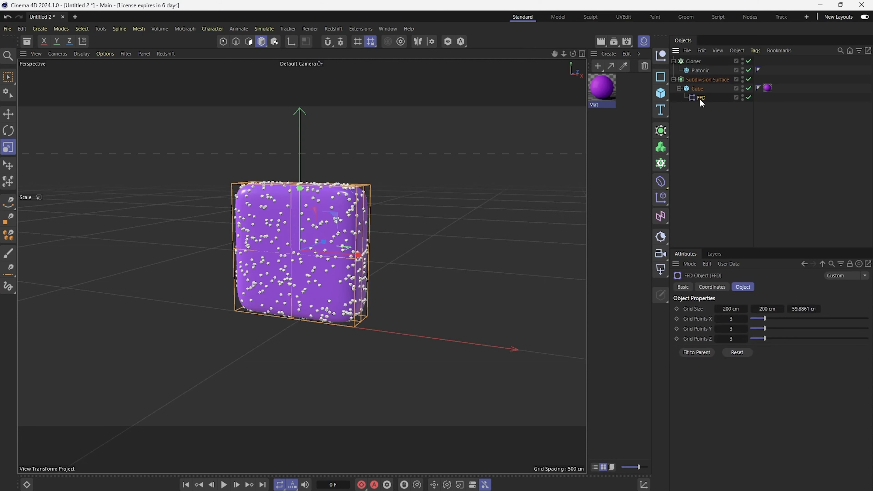
click(777, 319)
click(778, 328)
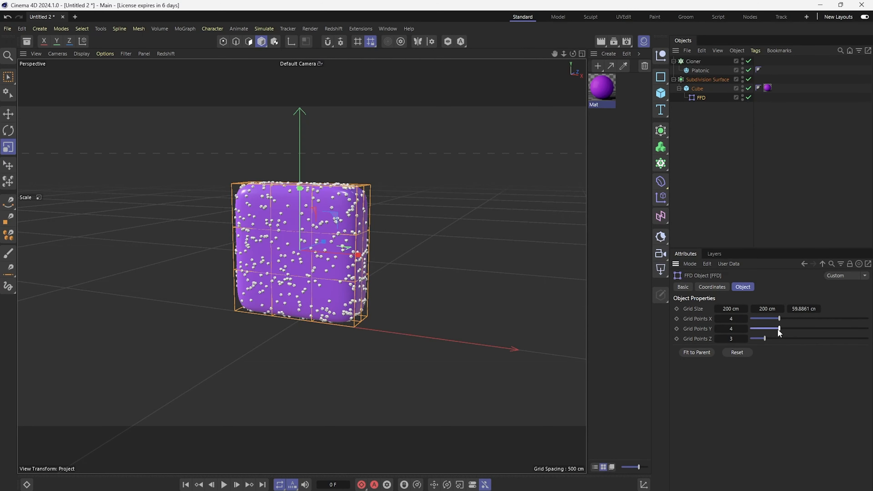
Step: Examine the FFD cage around the cube in the front, top, side and perspective views
mouse_move(447, 288)
alt+mouse_down()
mouse_move(477, 269)
mouse_move(461, 280)
alt+mouse_up()
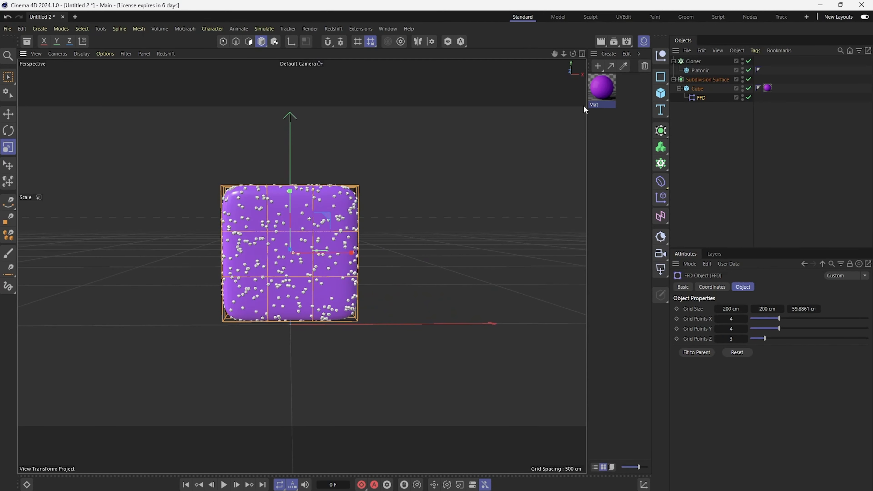
alt+middle_drag(453, 175, 459, 190)
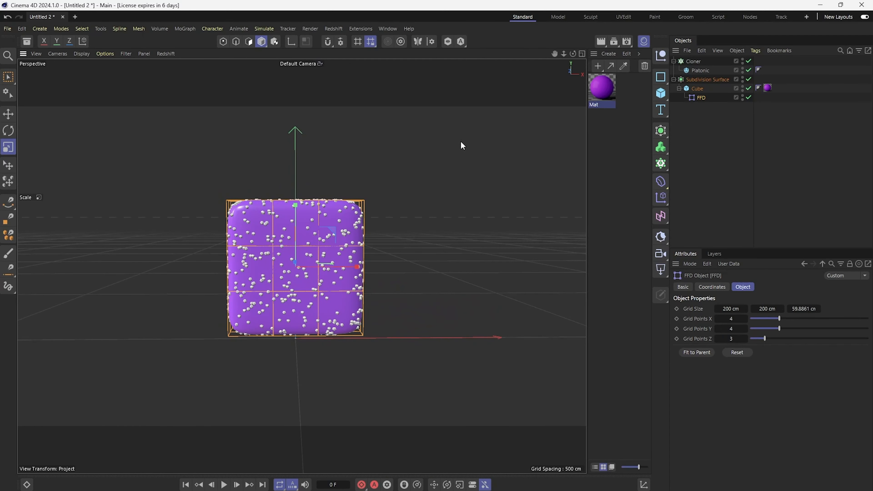
click(581, 53)
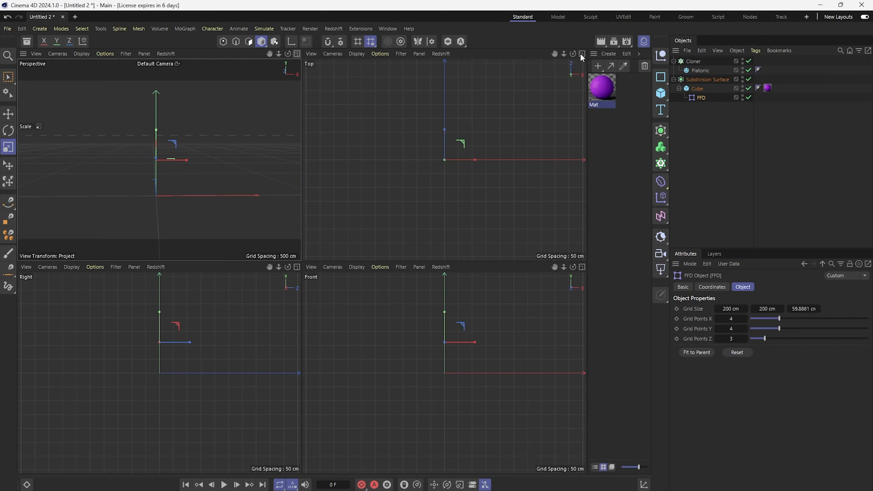
click(580, 267)
scroll(367, 256, up, 3)
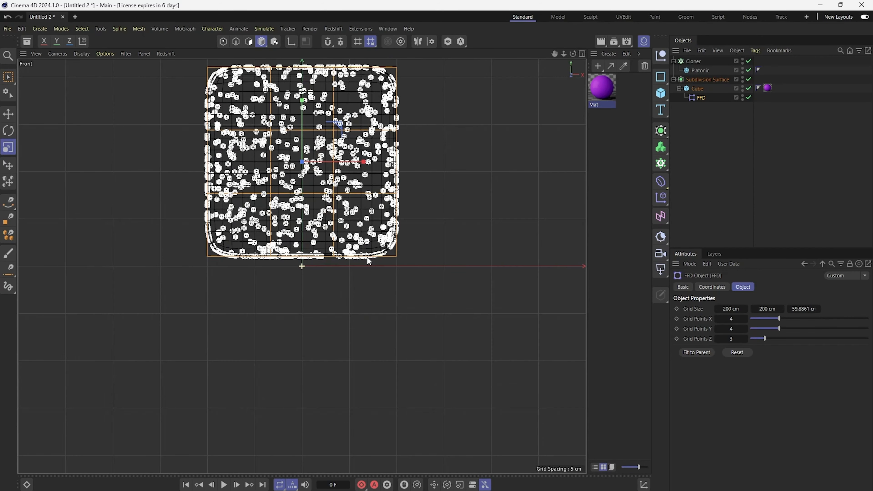
drag(555, 54, 557, 62)
click(581, 53)
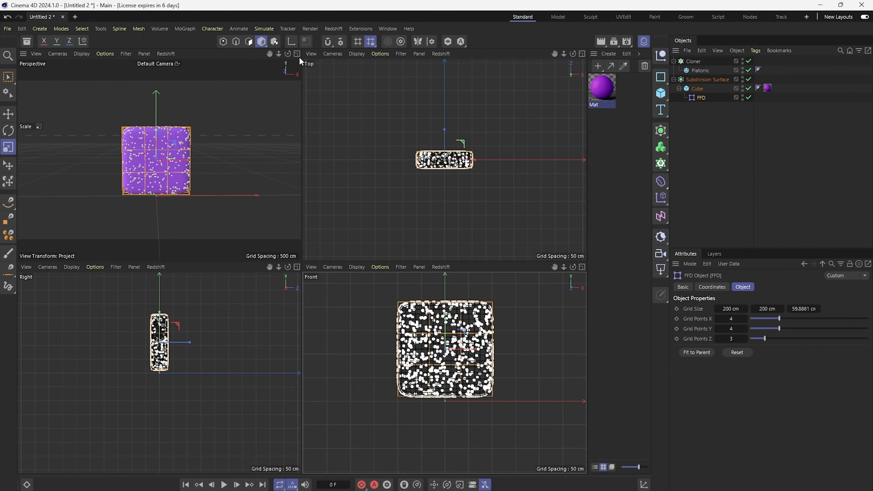
click(299, 57)
alt+drag(280, 165, 296, 171)
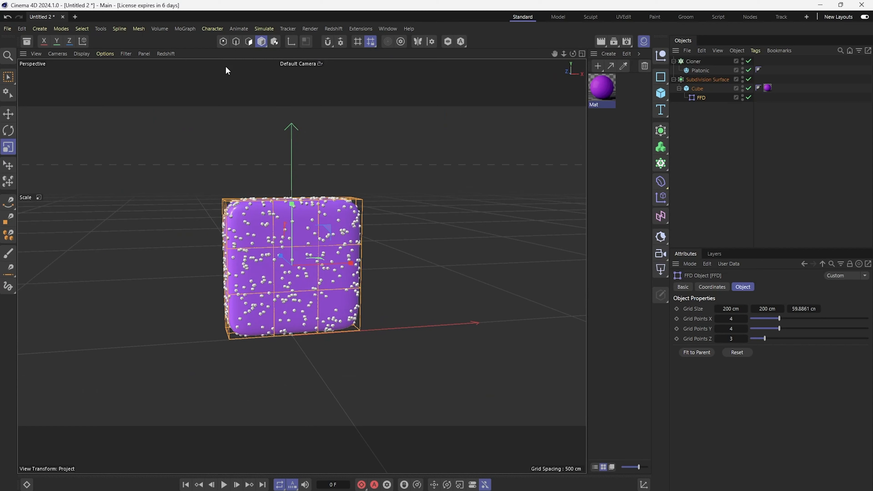
Step: In point mode, select FFD cage points with Rectangle Selection and drag them to stretch the shape
click(223, 42)
alt+drag(245, 158, 232, 165)
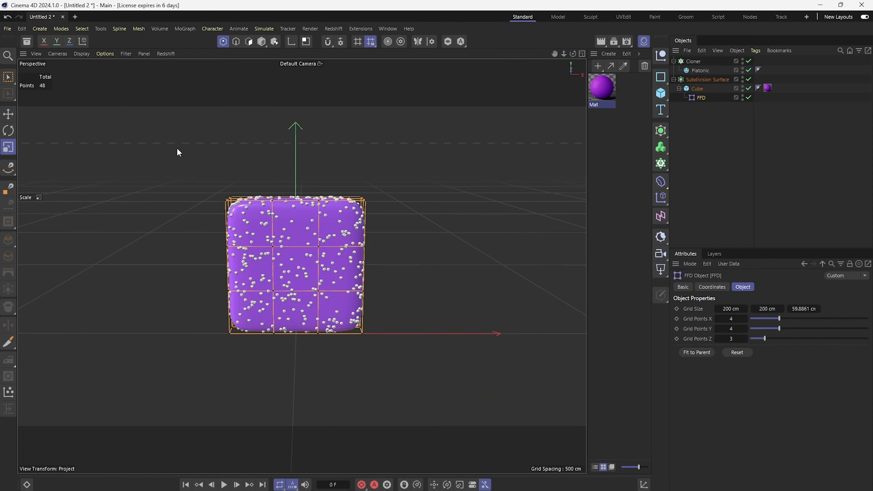
click(9, 81)
click(63, 108)
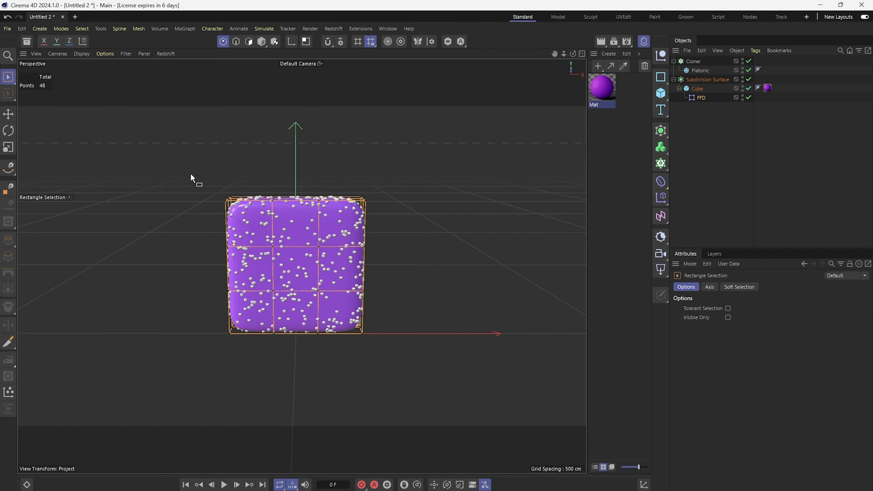
drag(199, 173, 239, 199)
drag(185, 153, 200, 83)
alt+drag(282, 189, 367, 177)
alt+drag(184, 183, 219, 184)
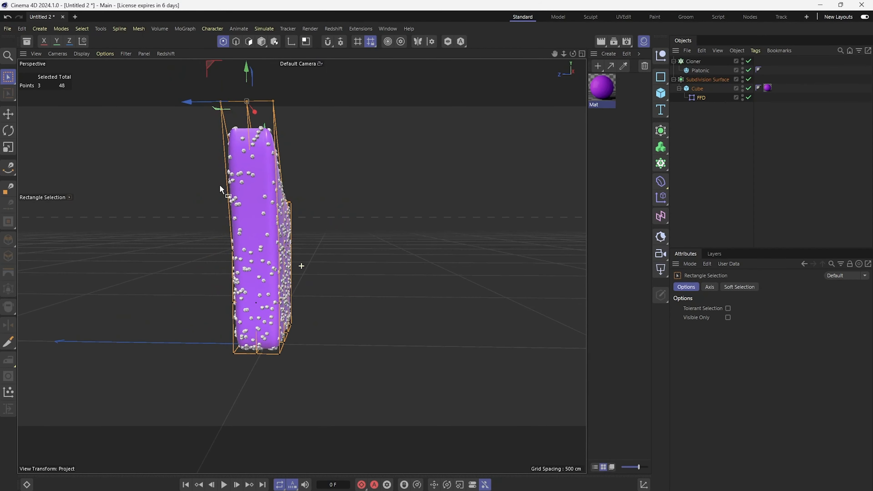
Step: Select the upper corner FFD points and pull them outward to flare the top of the shape
drag(183, 103, 301, 128)
drag(360, 75, 412, 217)
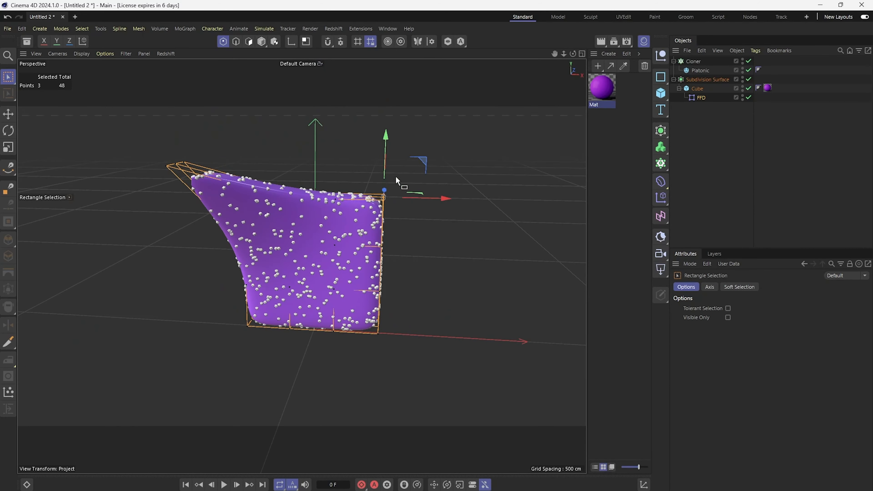
drag(386, 163, 397, 114)
drag(450, 147, 488, 151)
alt+drag(410, 240, 370, 258)
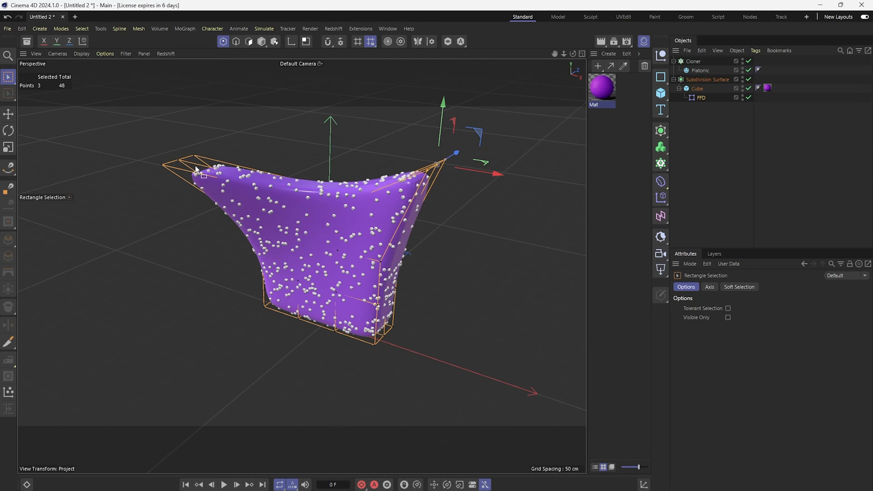
Step: Drag more FFD cage points around to further distort the shape
alt+drag(221, 178, 248, 174)
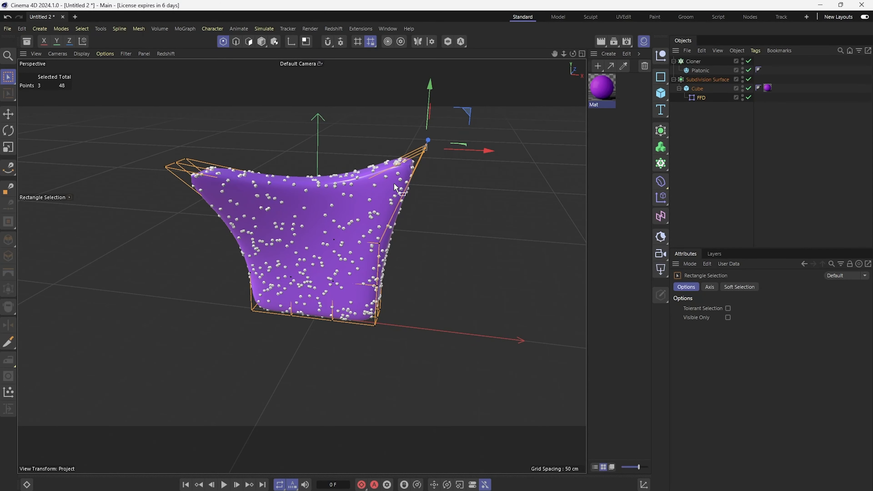
alt+drag(404, 222, 348, 338)
drag(409, 351, 450, 351)
drag(403, 301, 402, 335)
drag(206, 343, 258, 366)
drag(236, 289, 224, 347)
Step: Undo all the FFD point edits to restore the original rounded cube
key(ctrl+z)
key(ctrl+z)
key(ctrl+z)
key(ctrl+z)
key(ctrl+z)
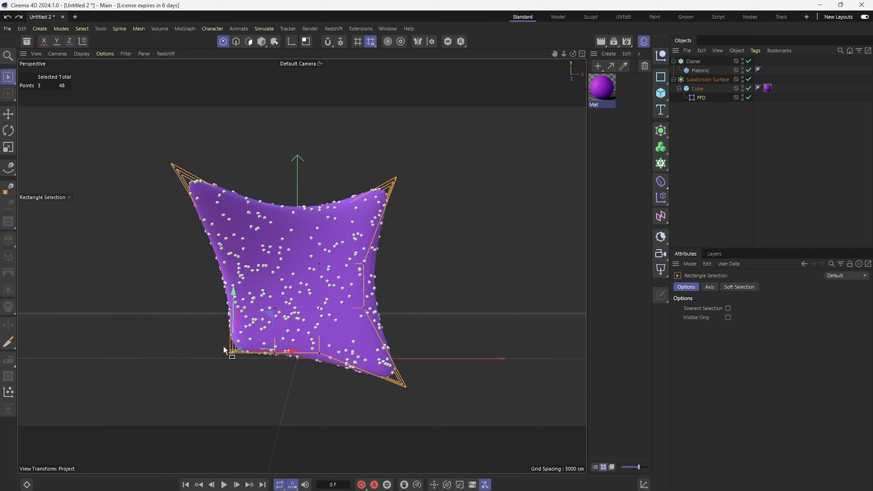
key(ctrl+z)
key(ctrl+z)
key(ctrl+z)
key(ctrl+z)
key(ctrl+z)
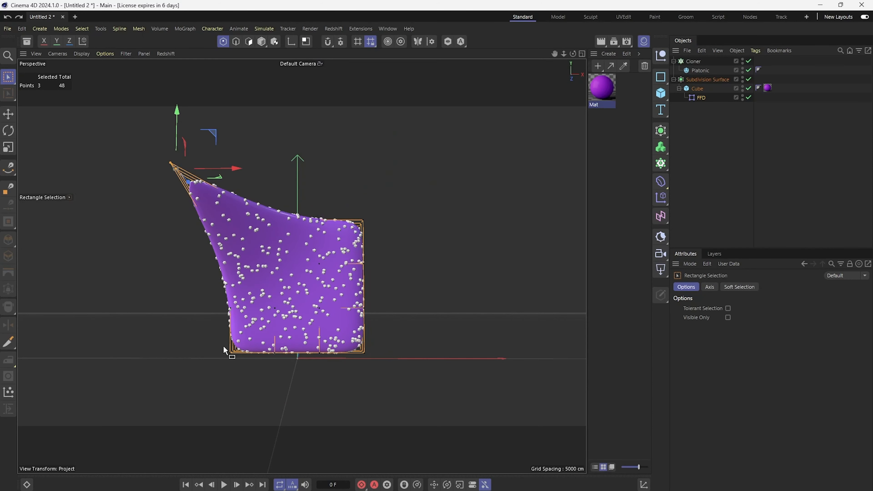
key(ctrl+z)
key(ctrl+z)
key(ctrl+z)
key(ctrl+z)
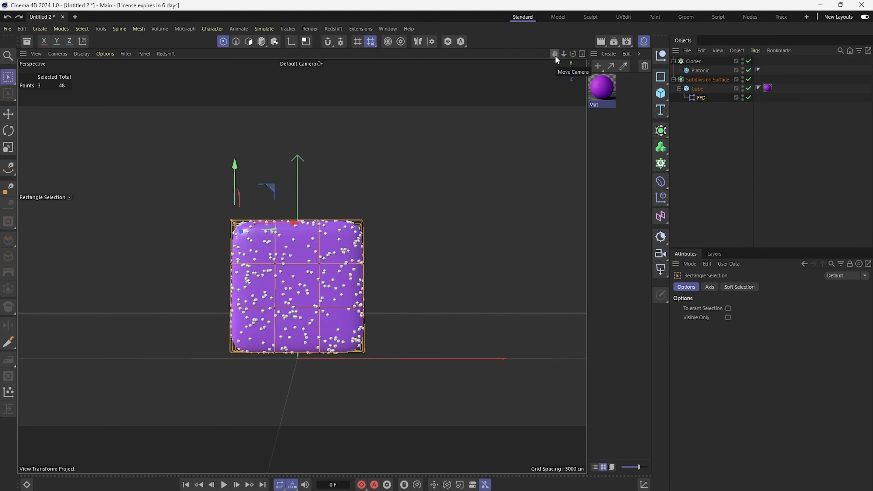
Step: Maximize the front view and create a joint at the cube's center
drag(555, 55, 554, 76)
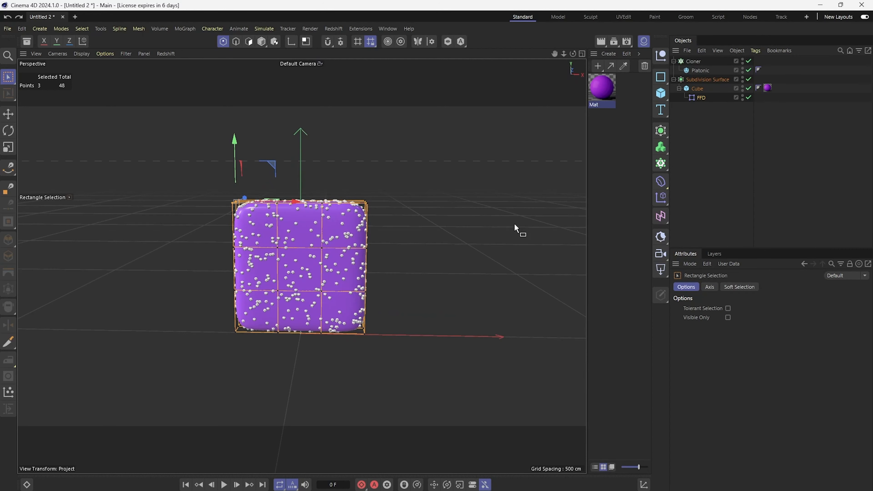
click(582, 54)
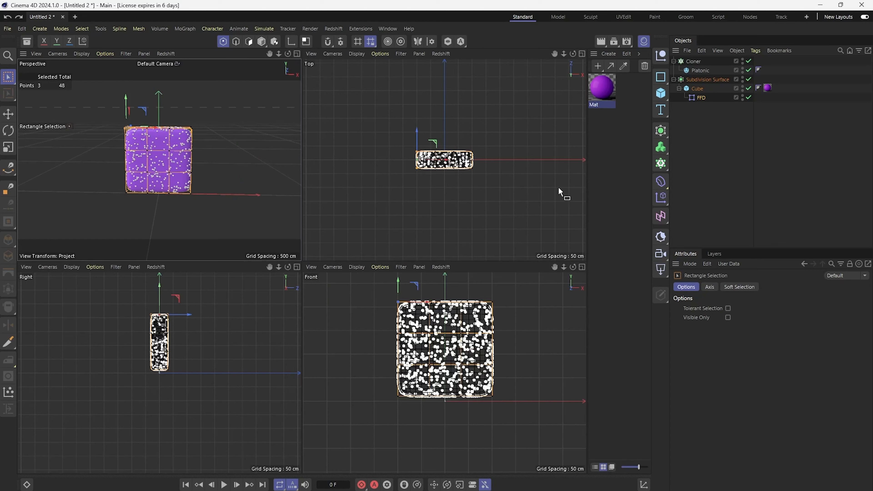
click(582, 267)
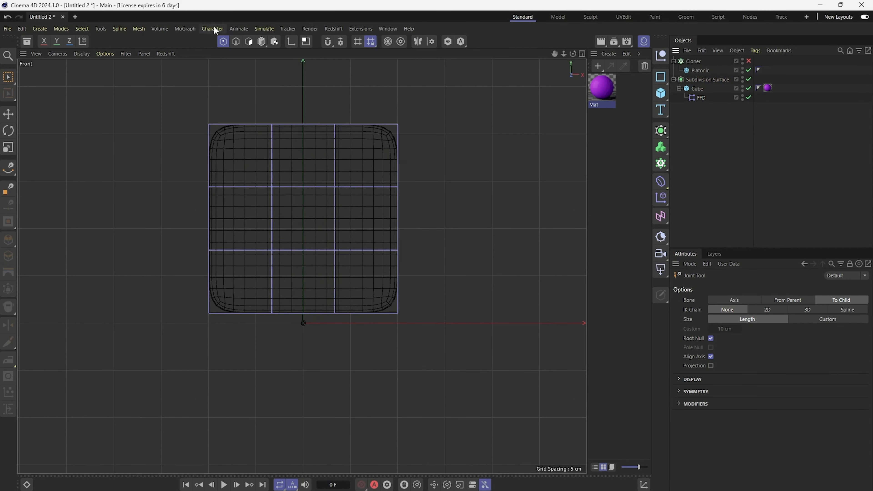
click(213, 29)
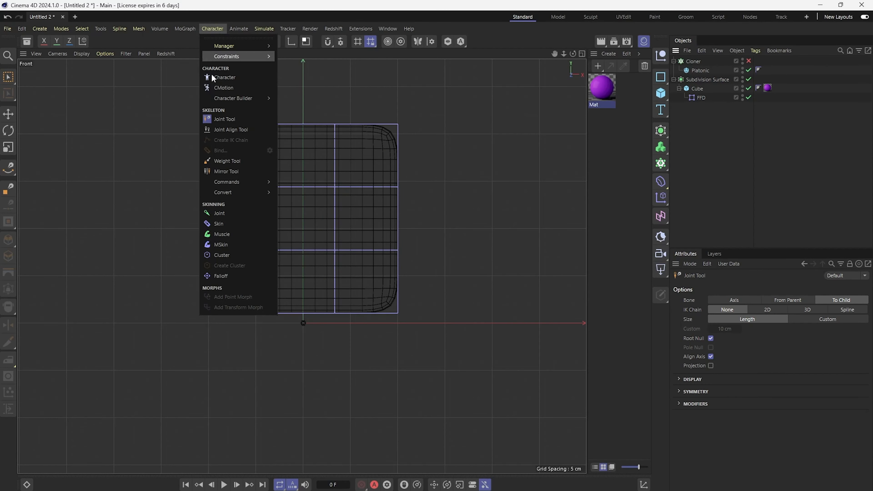
mouse_move(233, 179)
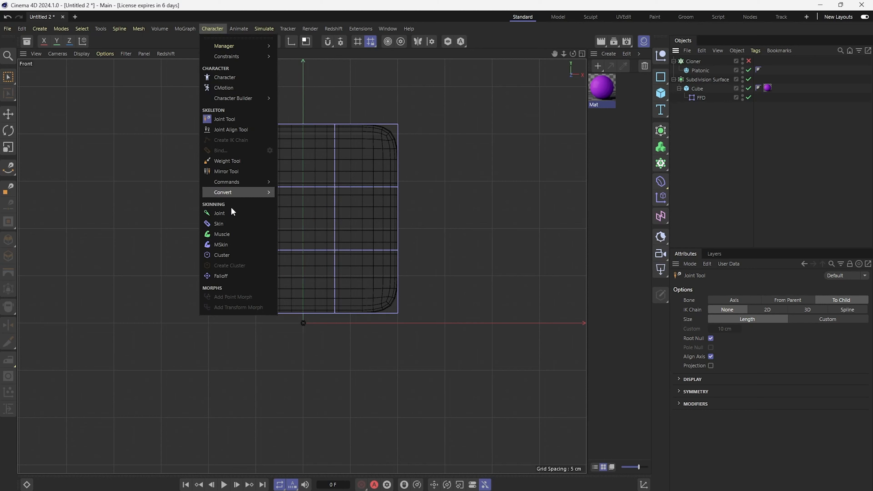
click(220, 213)
key(w)
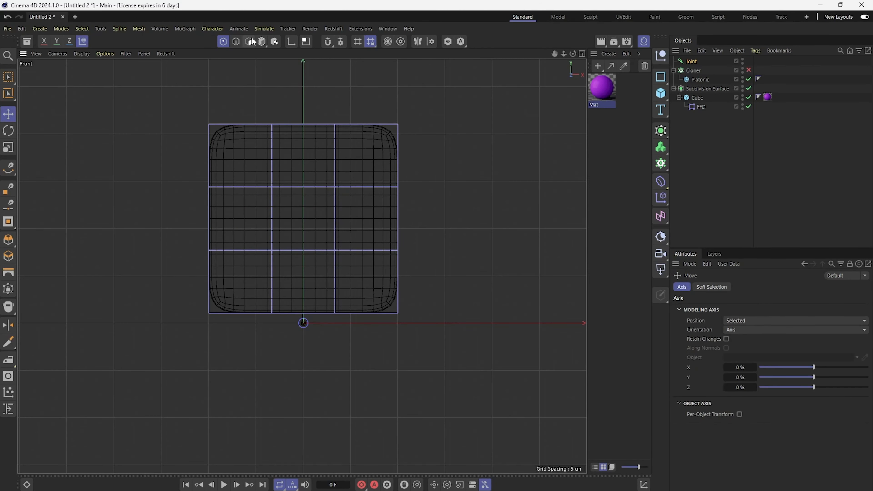
click(261, 42)
drag(303, 258, 313, 154)
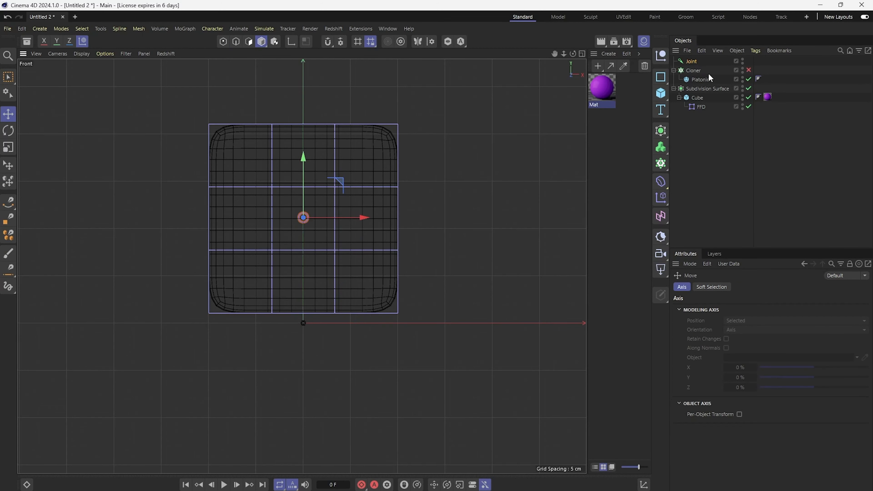
Step: Duplicate the joint twice and place the copies near the cube's lower-left and lower-right corners
ctrl+drag(691, 63, 703, 59)
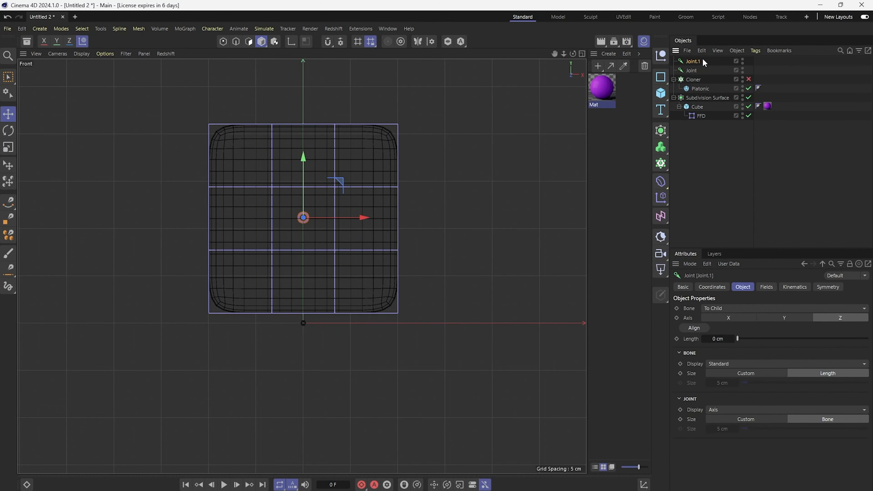
drag(303, 158, 303, 218)
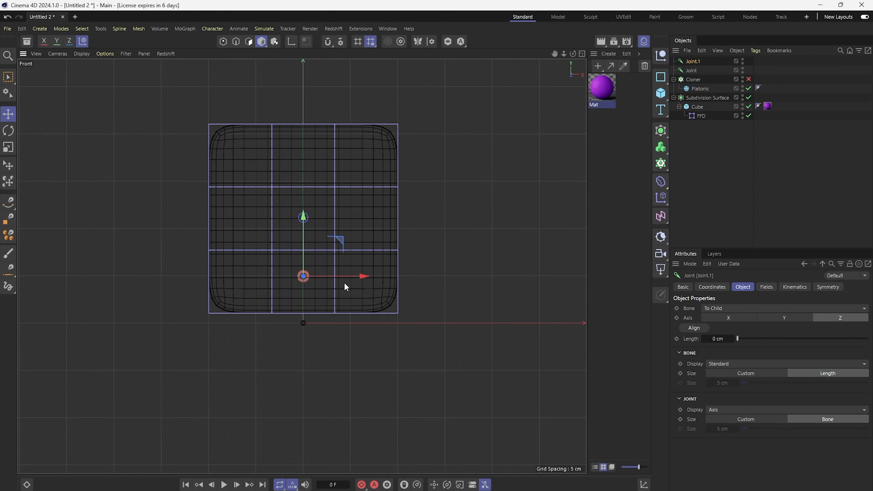
drag(364, 276, 303, 277)
drag(246, 226, 246, 228)
ctrl+drag(692, 62, 697, 58)
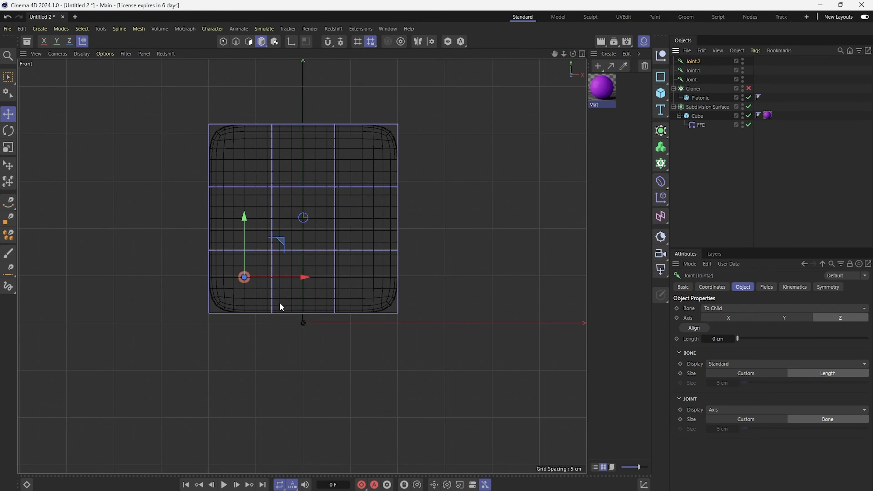
drag(303, 279, 427, 290)
Step: Duplicate two more joints and place them near the cube's upper-right and upper-left corners
ctrl+drag(701, 65, 699, 61)
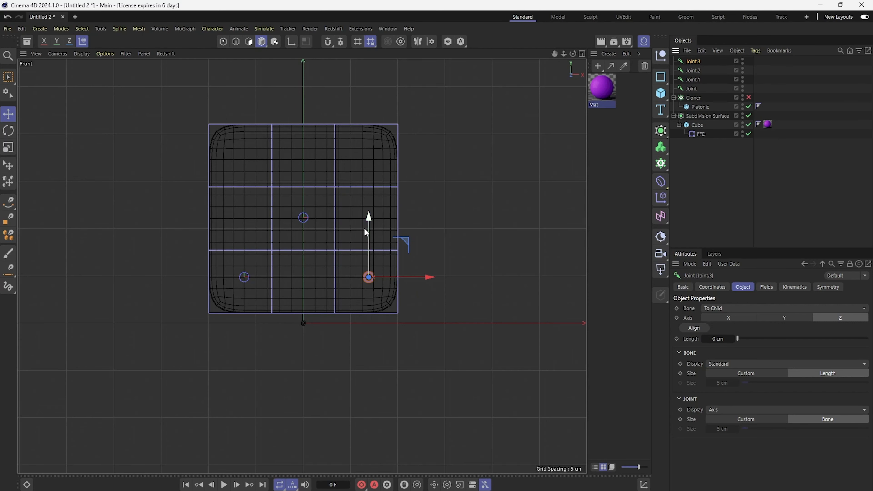
drag(365, 230, 385, 114)
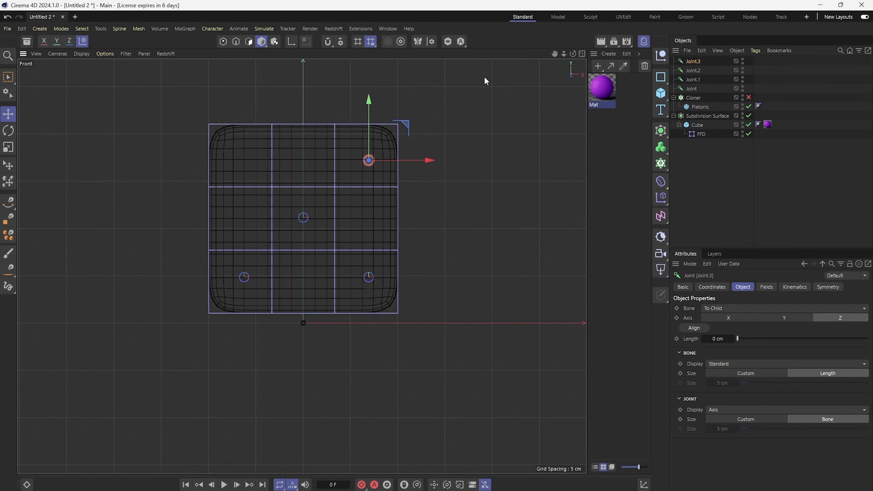
ctrl+drag(699, 63, 701, 61)
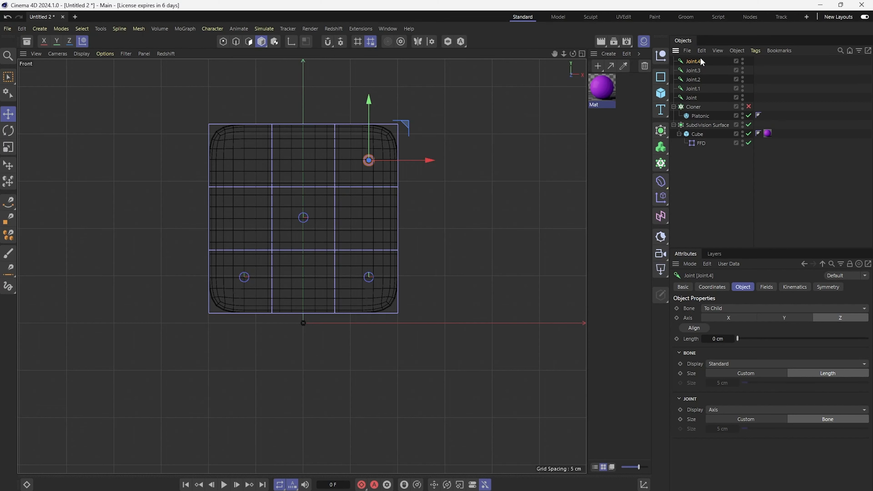
drag(427, 161, 302, 185)
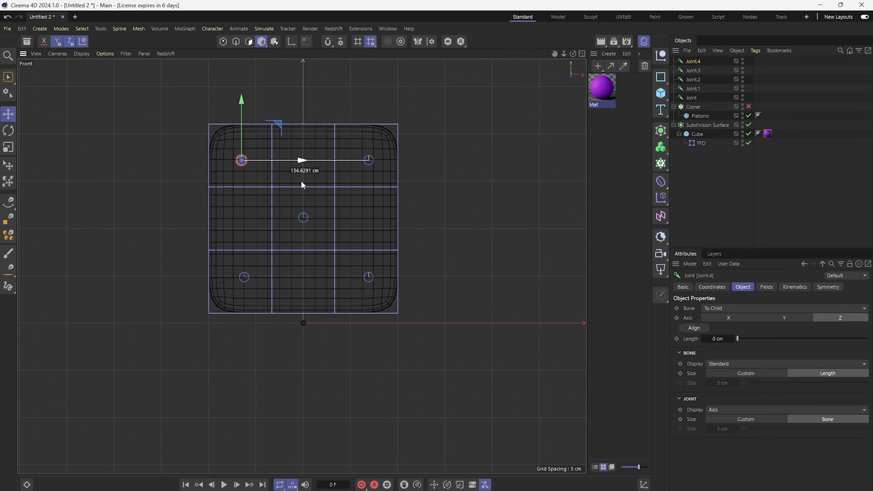
Step: Parent the four corner joints (Joint.1 to Joint.4) under the central Joint
shift+click(692, 89)
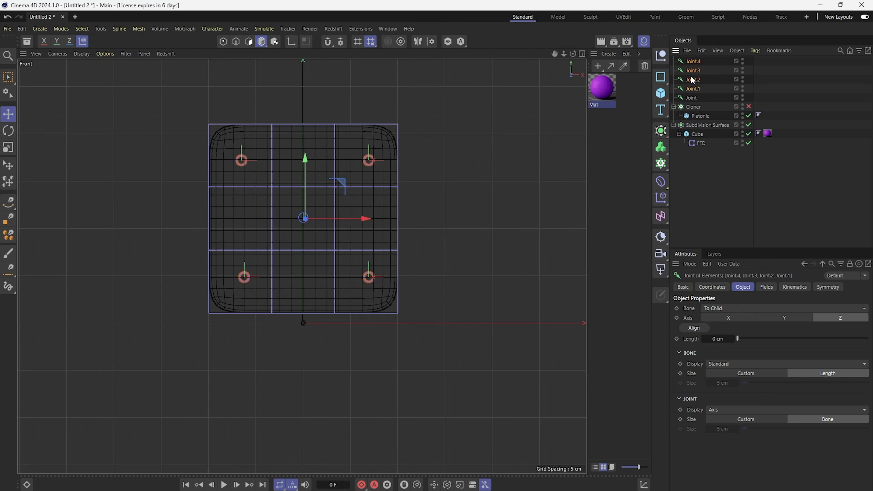
drag(692, 80, 694, 99)
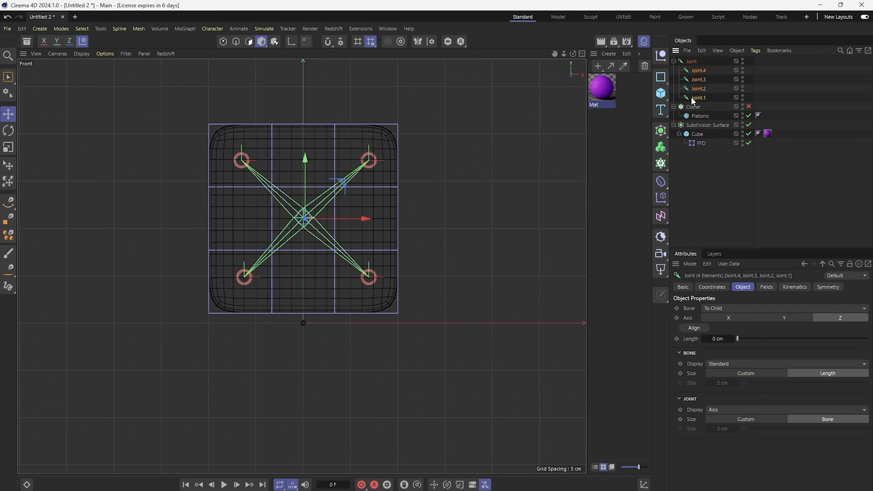
click(691, 62)
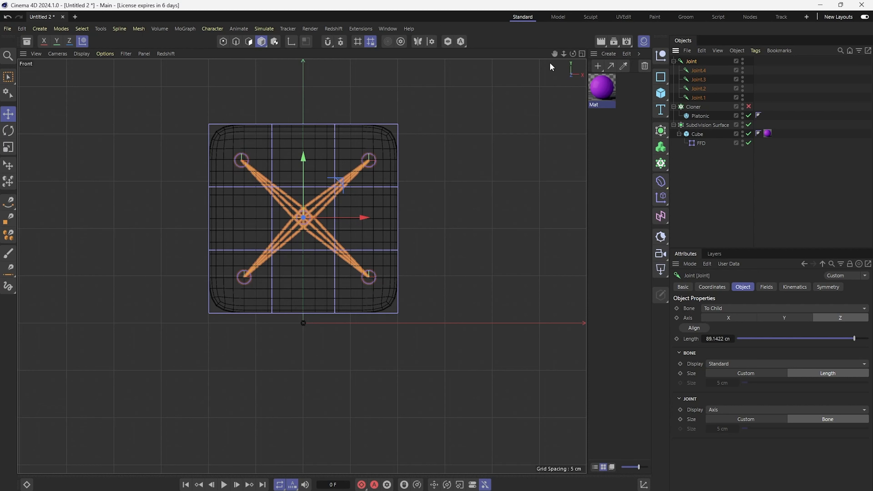
Step: Select all joints together with the FFD and bind them to create a weight tag
click(699, 147)
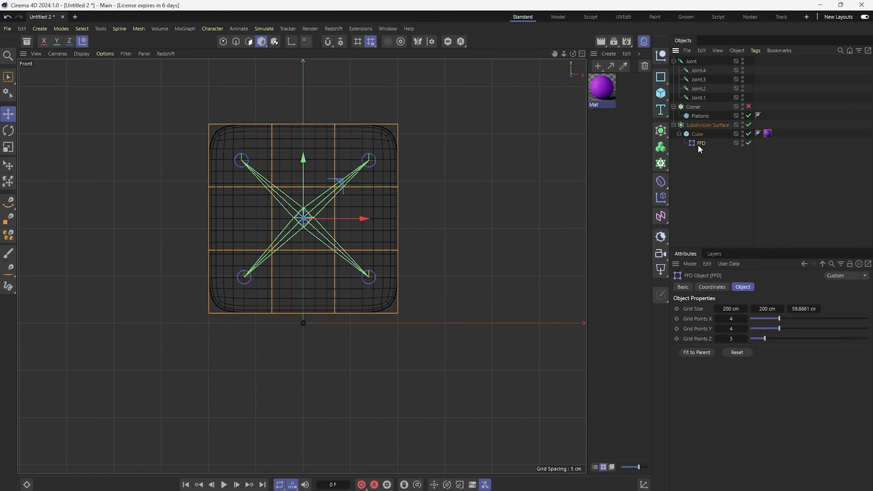
click(694, 61)
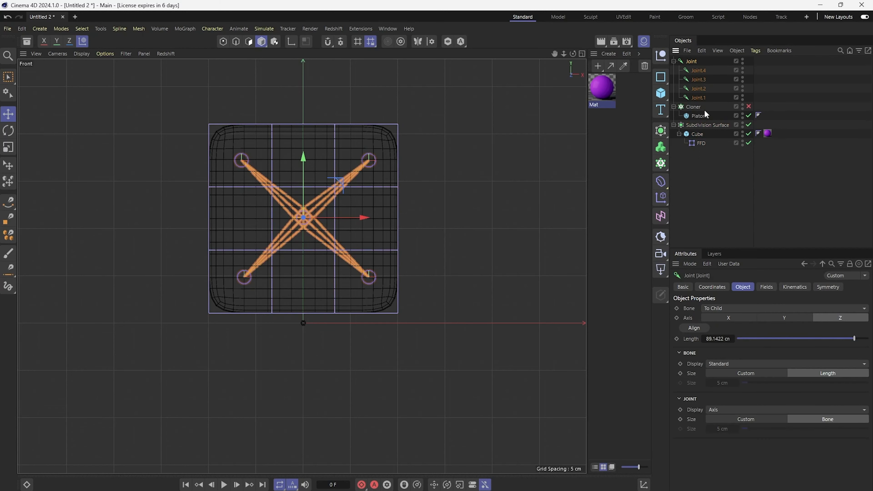
shift+click(702, 98)
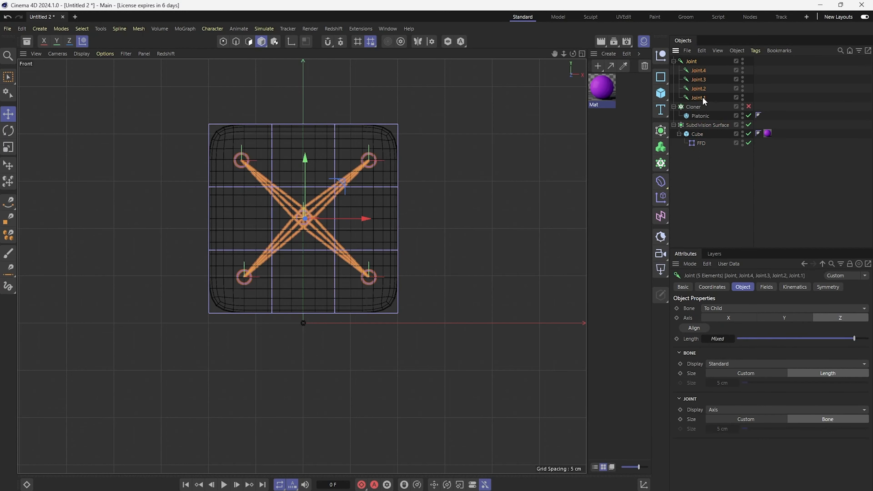
ctrl+click(702, 149)
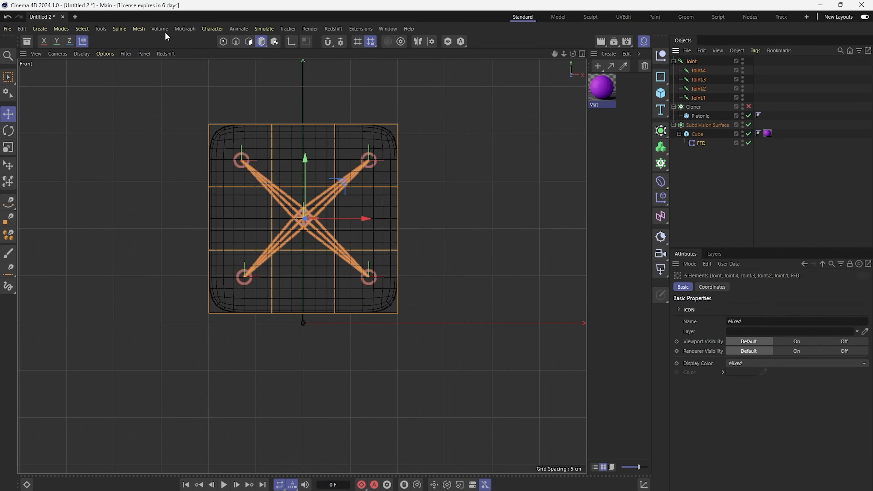
click(210, 29)
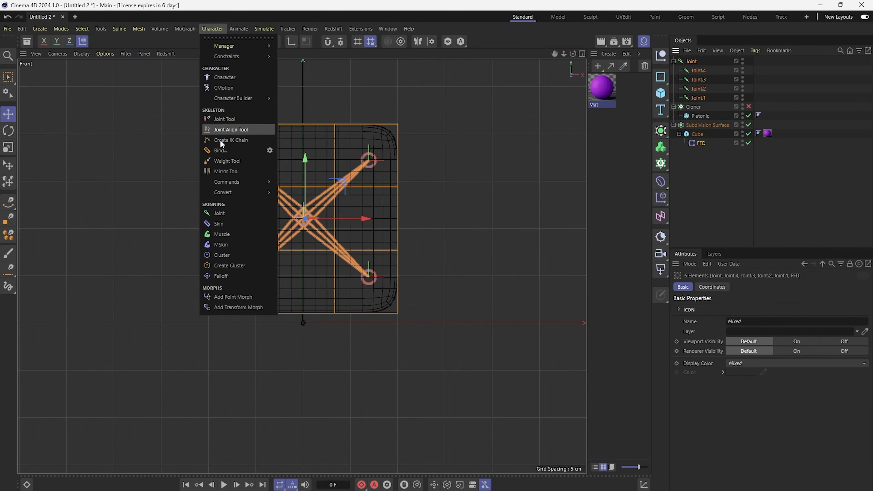
click(222, 151)
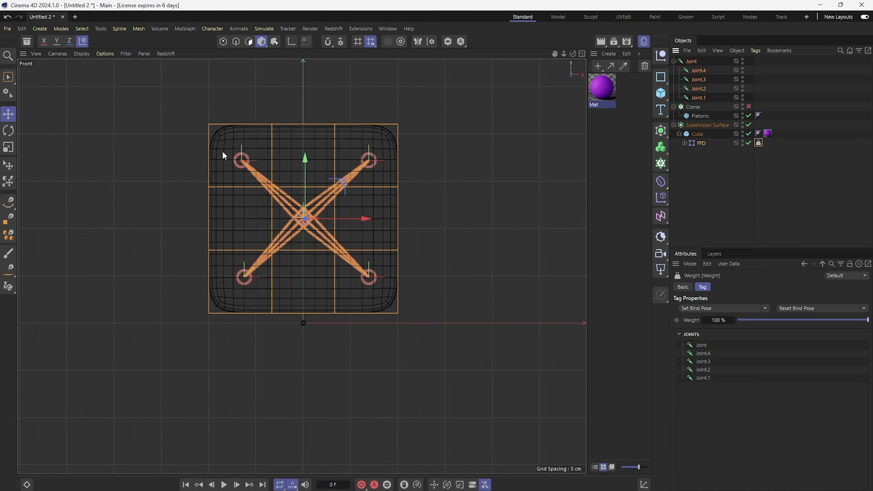
Step: In the perspective view, try moving the central joint to test the binding and undo the move
key(F1)
click(693, 198)
click(690, 61)
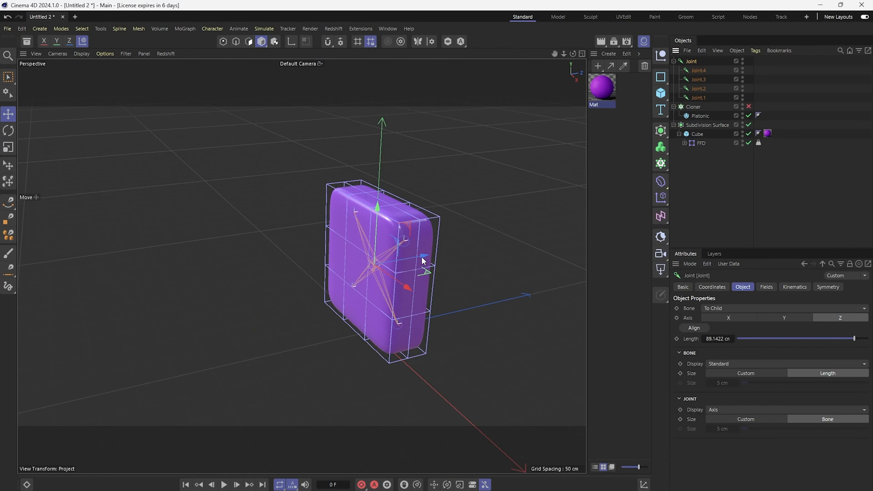
drag(412, 260, 452, 269)
key(ctrl+z)
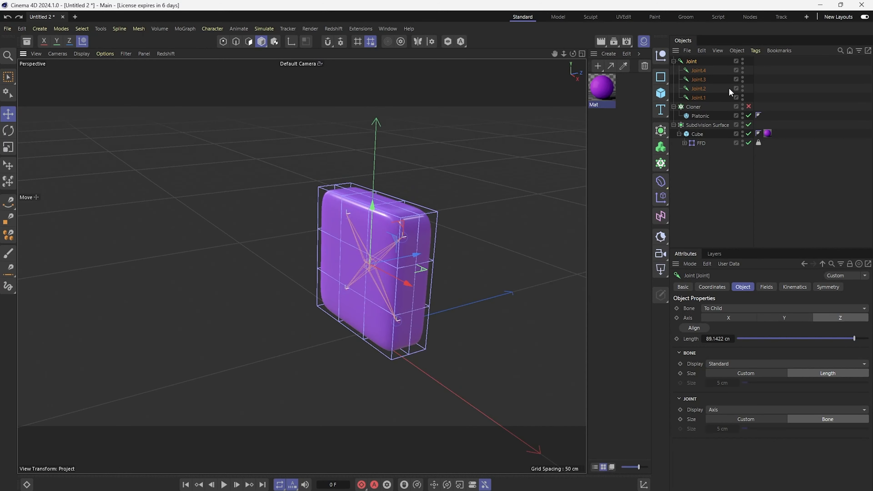
Step: With the FFD selected, open the Weight Manager
click(700, 143)
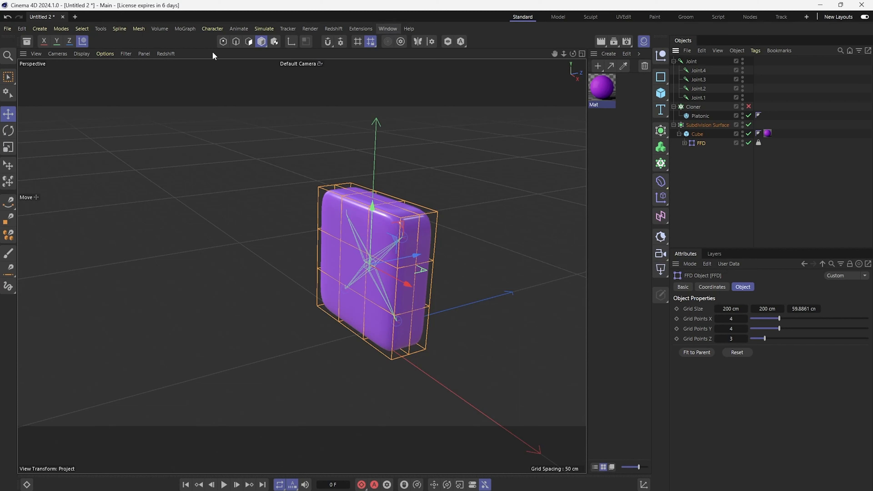
click(218, 28)
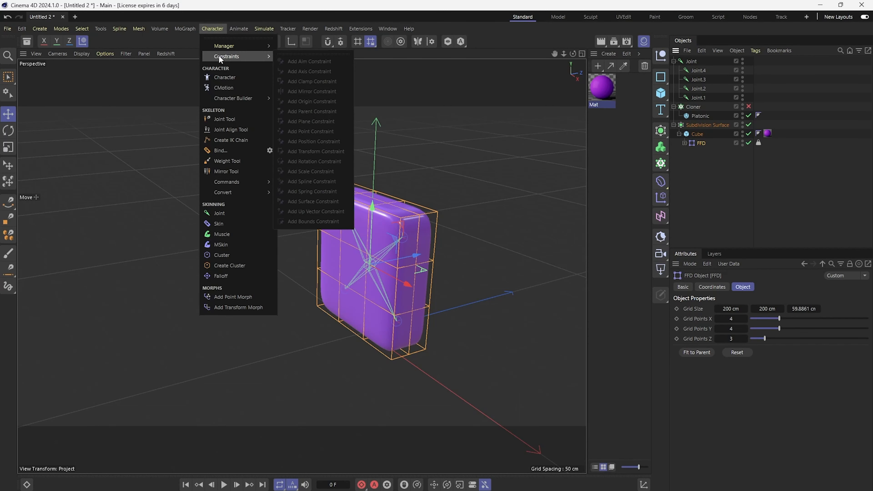
mouse_move(236, 47)
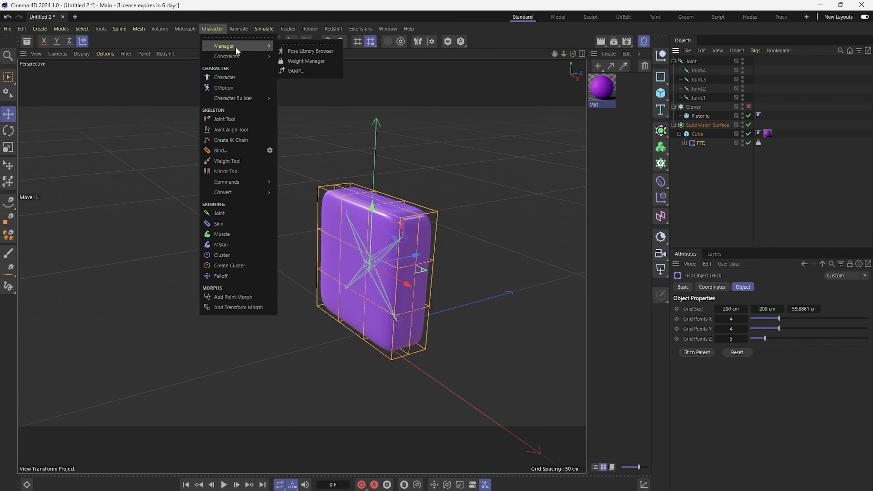
click(317, 60)
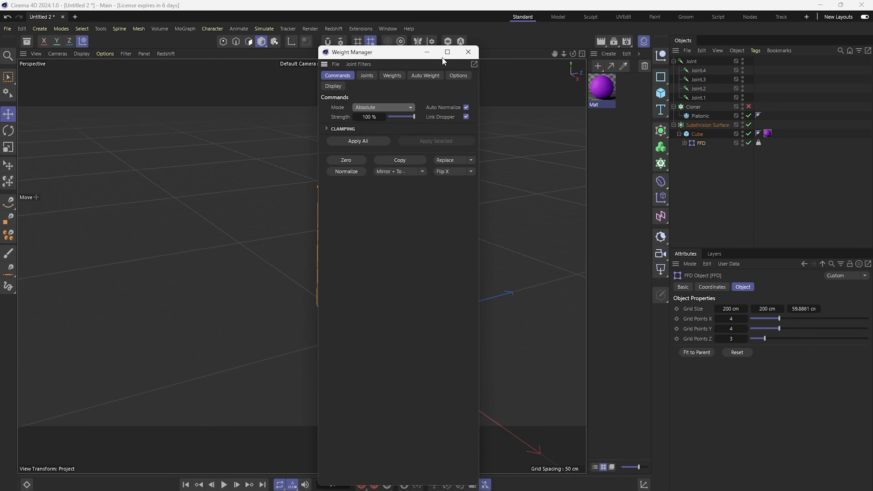
Step: Dock the Weight Manager beside the viewport and show its Joints list
drag(324, 64, 561, 93)
alt+drag(347, 279, 370, 274)
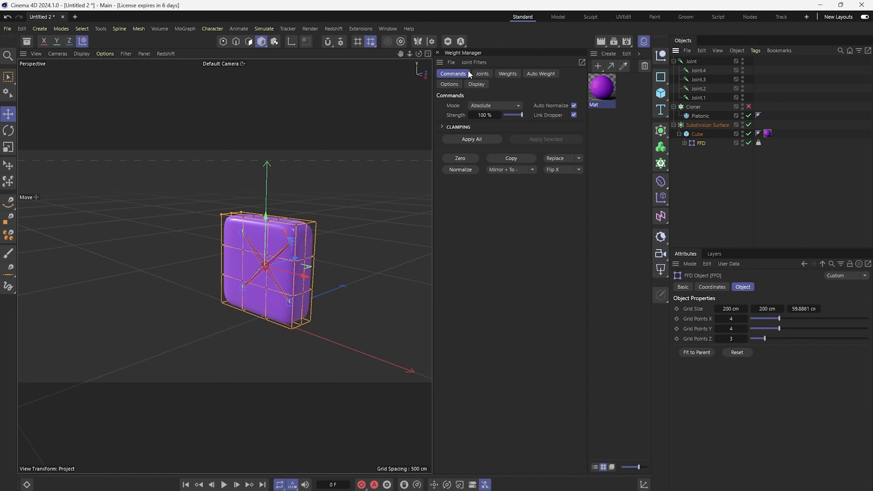
click(480, 74)
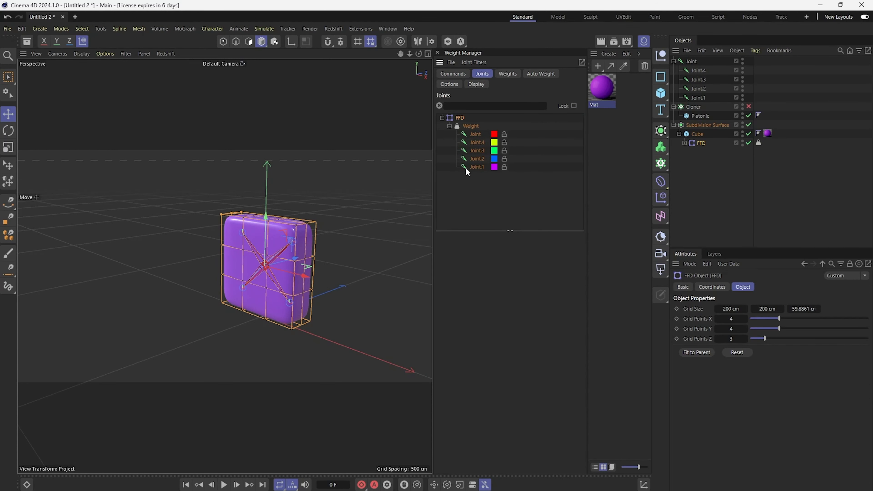
Step: Review the joints listed in the Weight Manager from a front view of the cube
alt+drag(261, 254, 311, 239)
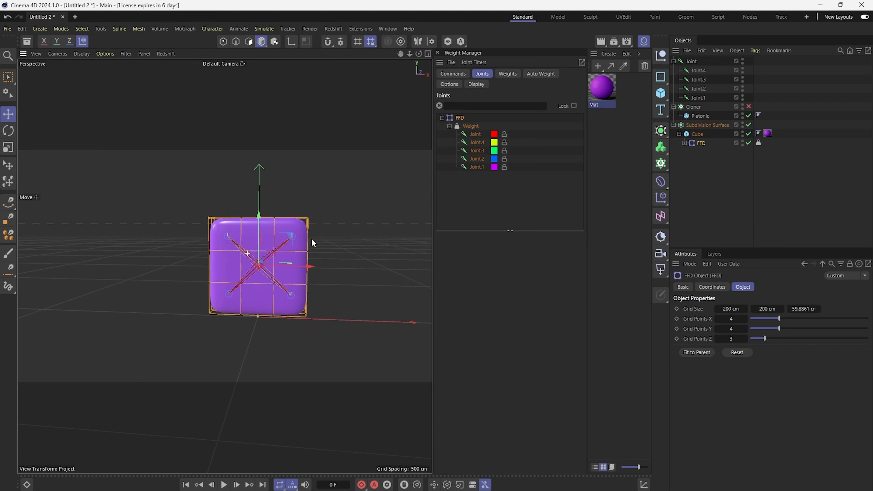
click(476, 135)
click(476, 151)
alt+drag(239, 272, 259, 265)
click(477, 159)
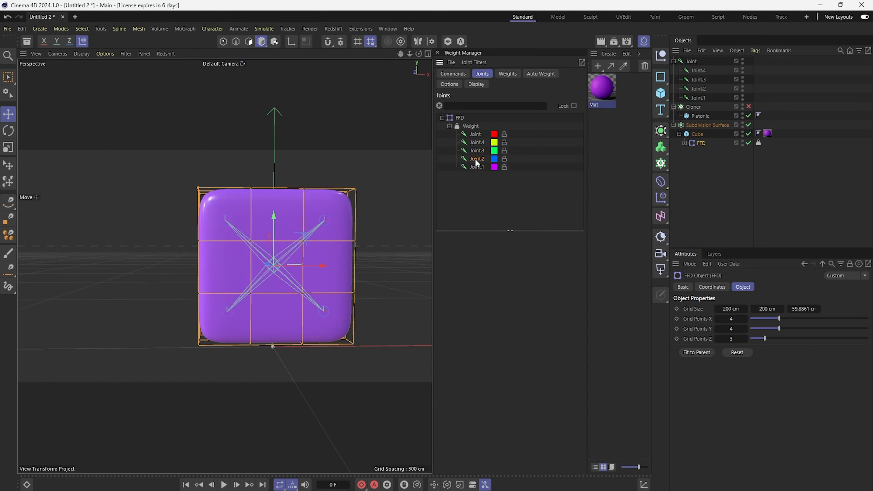
Step: With Joint chosen, rectangle-select the central FFD points and apply its weight to them at 100% strength
click(476, 134)
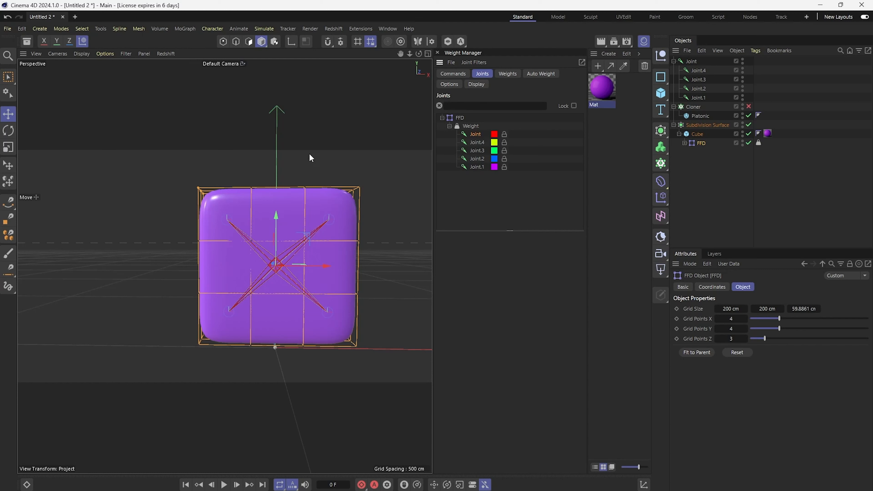
click(223, 42)
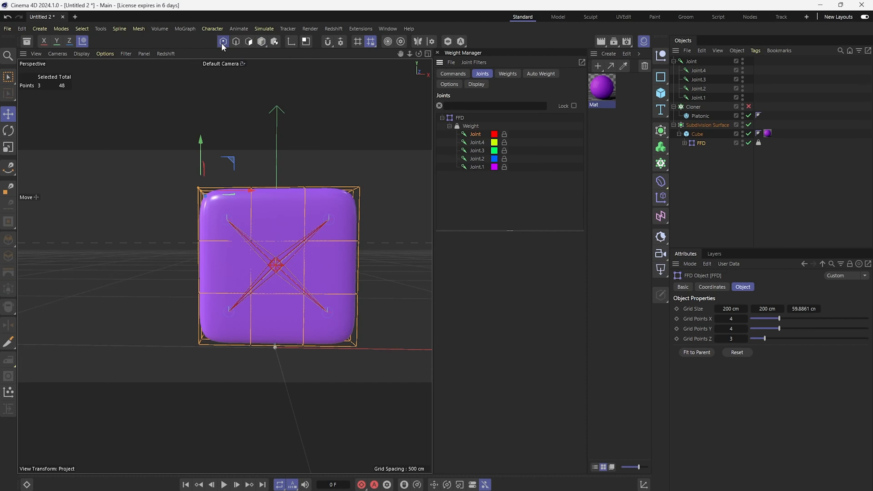
key(0)
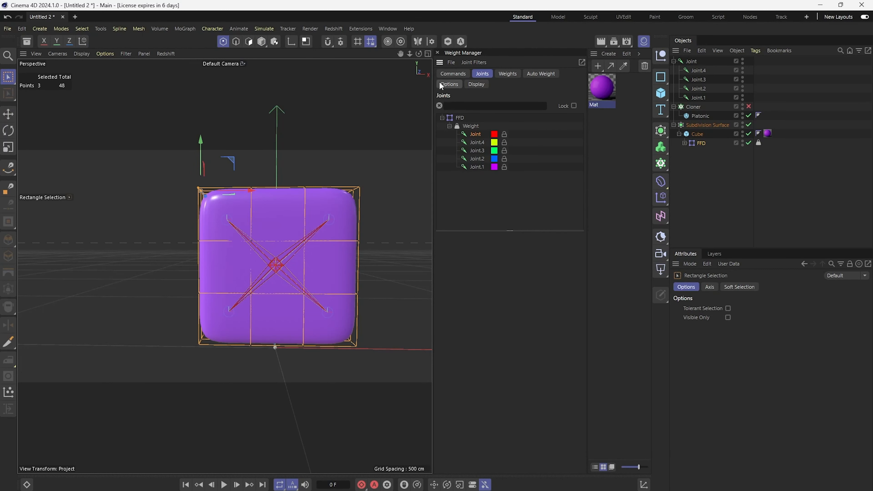
click(452, 74)
drag(231, 227, 316, 304)
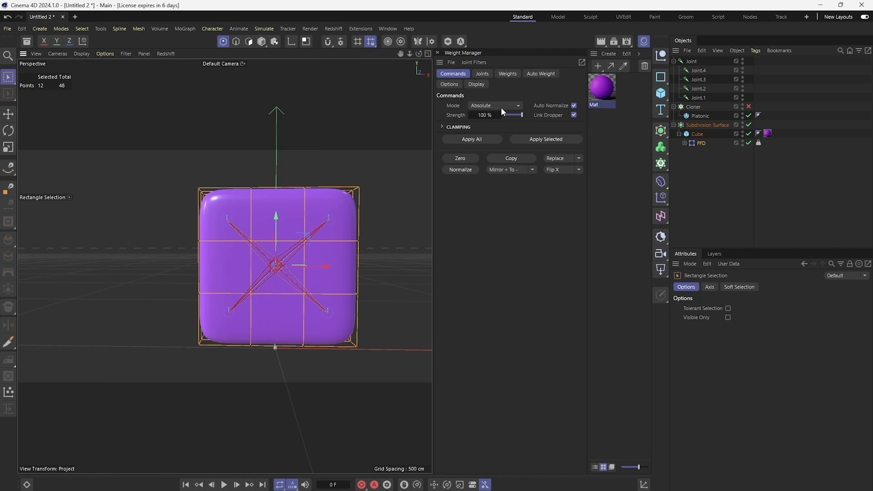
click(544, 141)
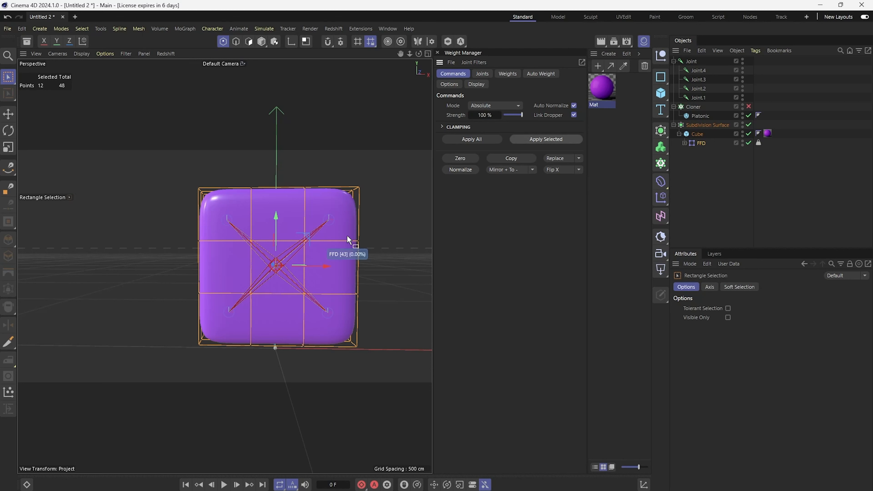
alt+drag(347, 236, 342, 238)
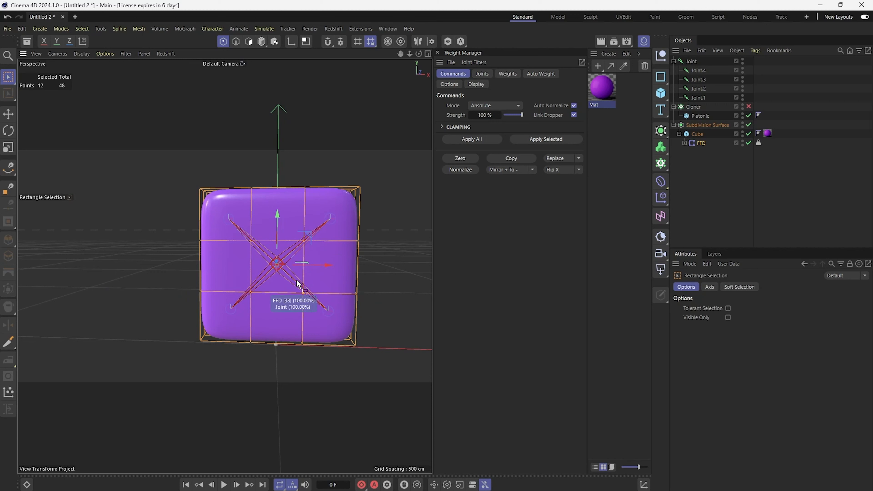
Step: Rename the four corner joints Upper_Left, Upper_Righ, Lower_Right and Lower_Left
click(481, 73)
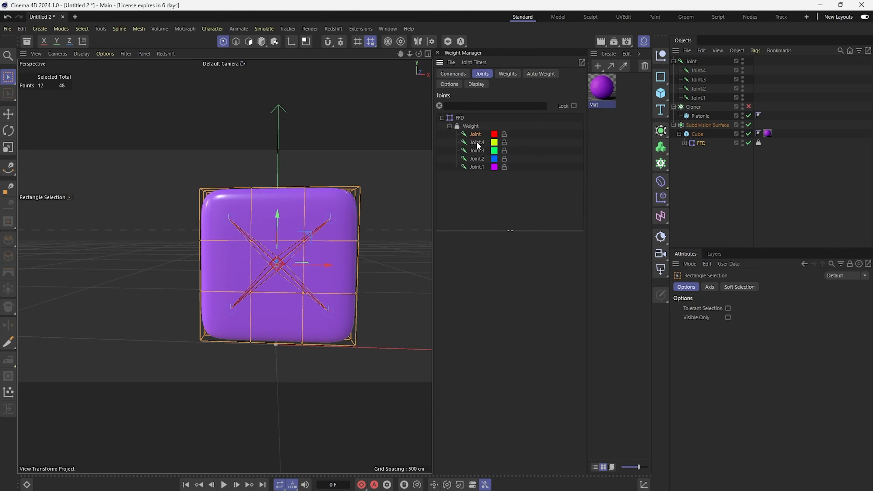
click(264, 43)
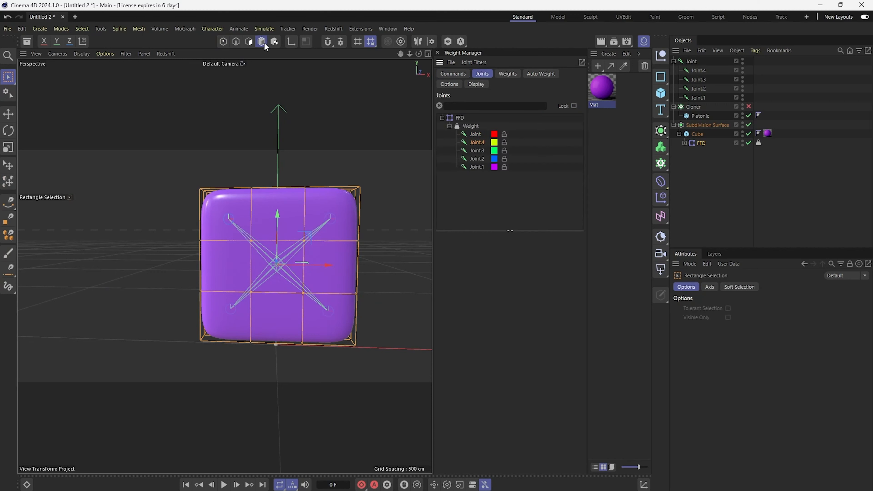
click(727, 71)
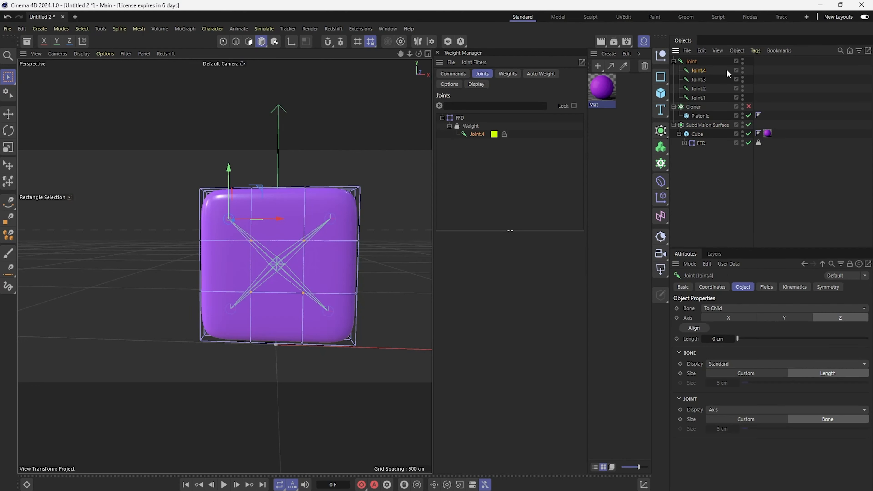
double_click(697, 74)
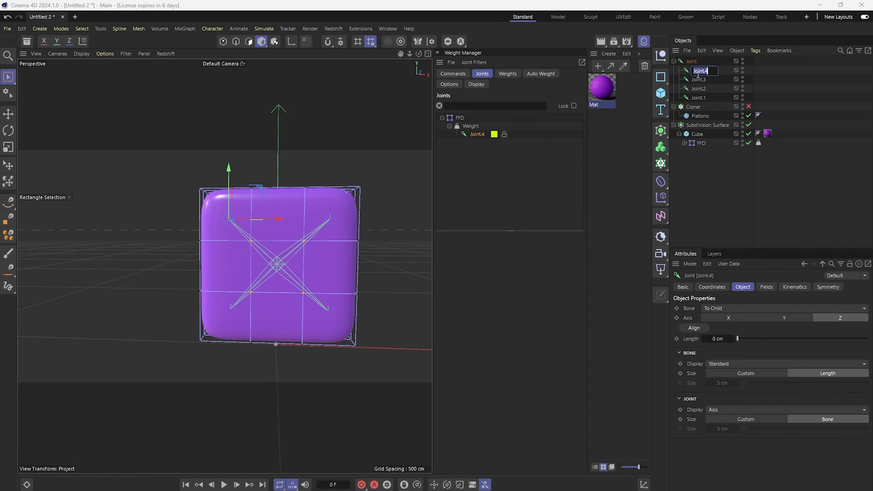
text(Upper_l)
text(eft)
key(Tab)
text(Upper_Righ)
key(Tab)
text(Lower_Right)
key(Tab)
text(Lower_Left)
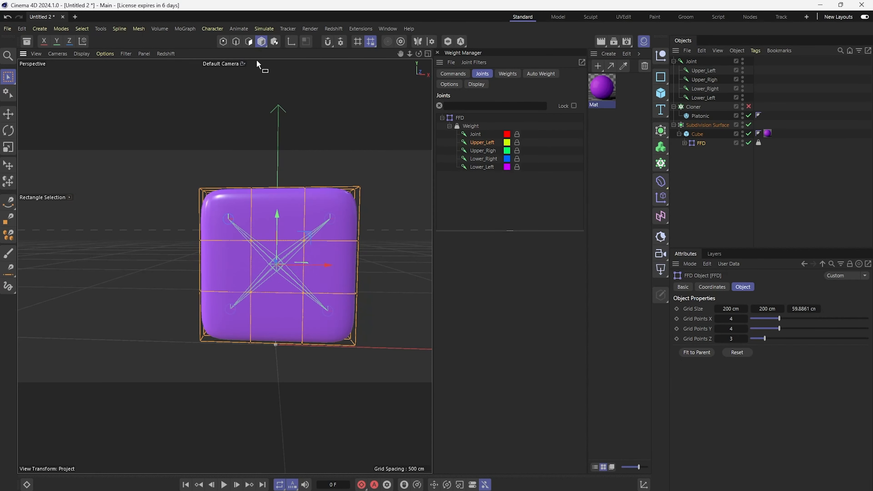
Step: Select the upper-left corner FFD points and apply the Upper_Left joint's weight to them
click(223, 42)
click(462, 73)
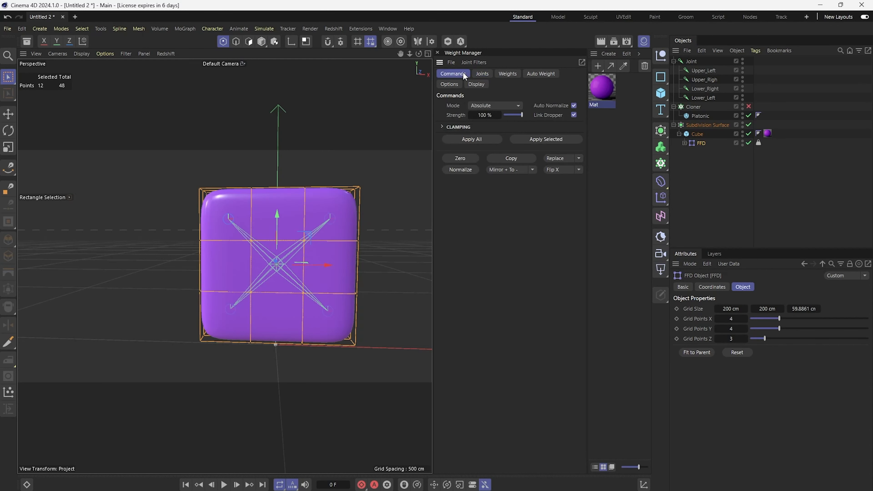
drag(182, 165, 221, 201)
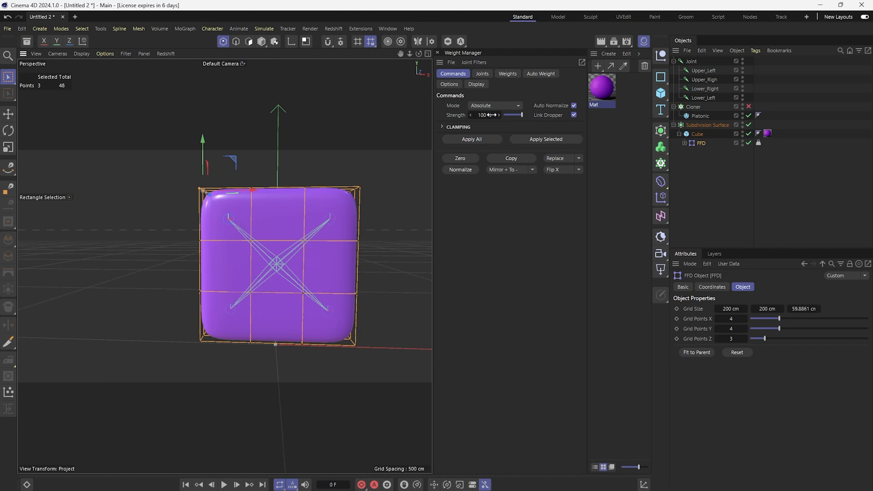
click(536, 139)
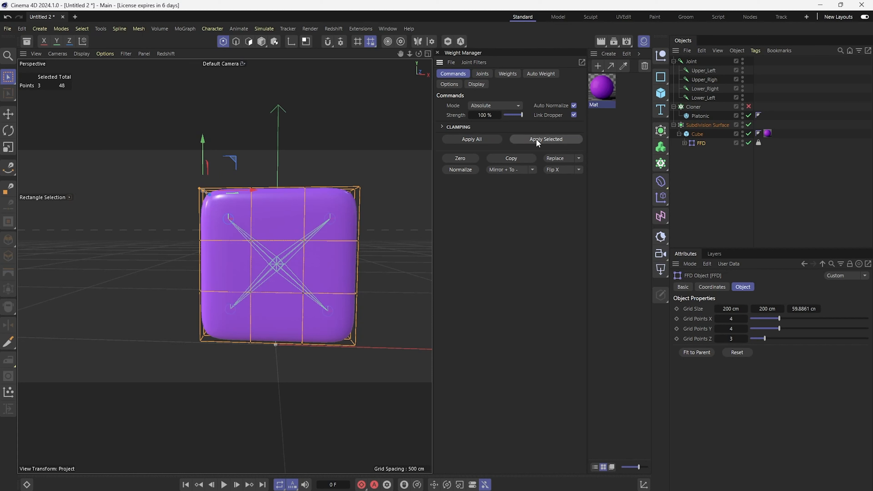
Step: Select the upper-right corner FFD points and apply the Upper_Righ joint's weight to them
click(482, 74)
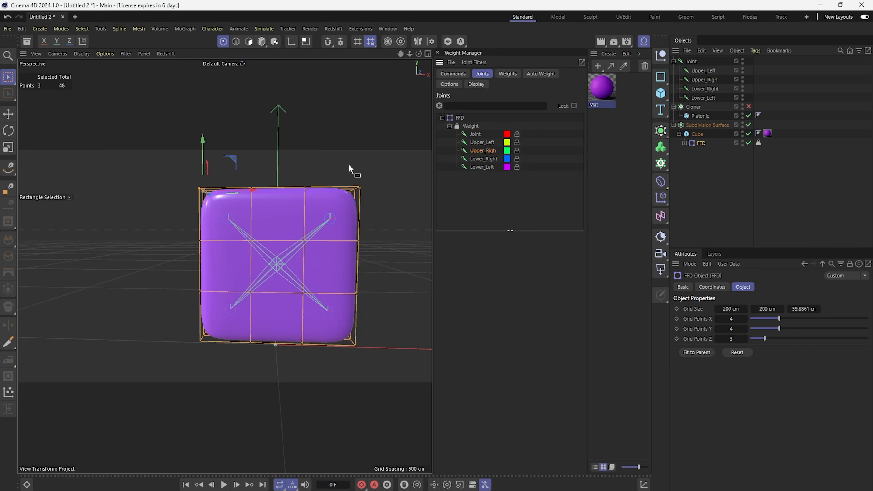
drag(327, 163, 383, 206)
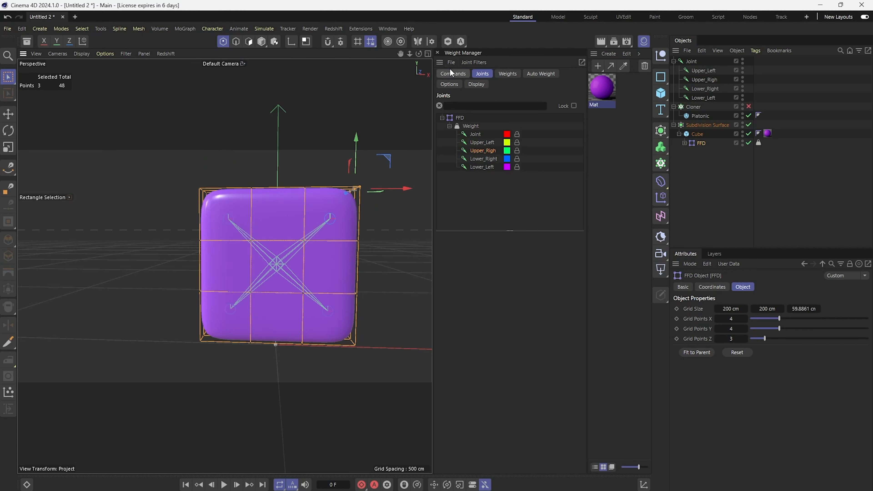
click(451, 70)
click(525, 138)
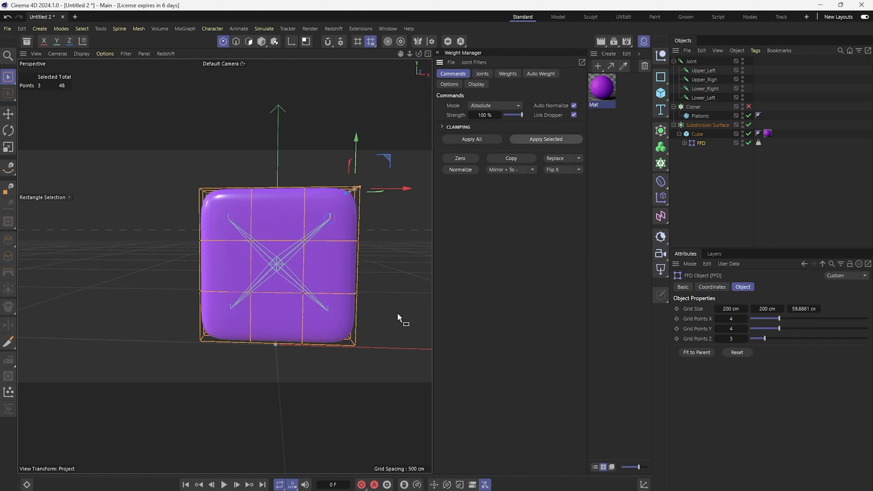
Step: Select the lower-right corner FFD points and apply the Lower_Right joint's weight to them
click(485, 74)
click(492, 158)
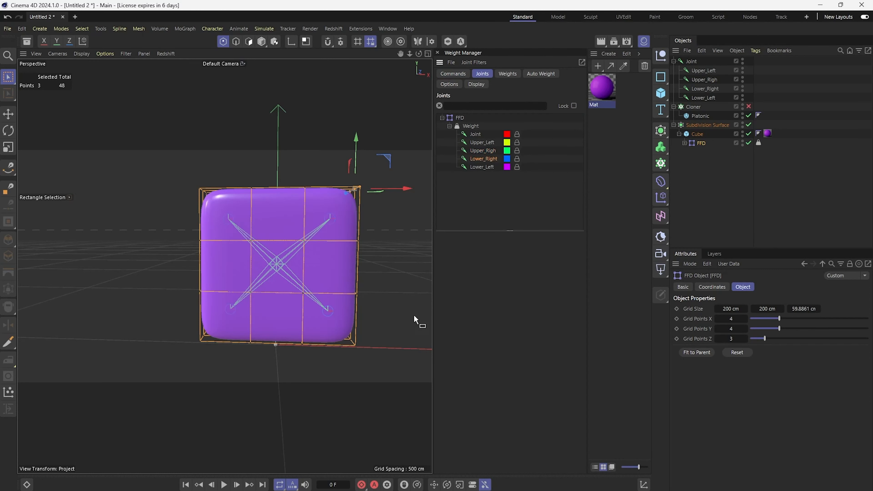
click(460, 77)
click(544, 141)
Step: Select the lower-left corner FFD points and apply the Lower_Left joint's weight to them
click(482, 74)
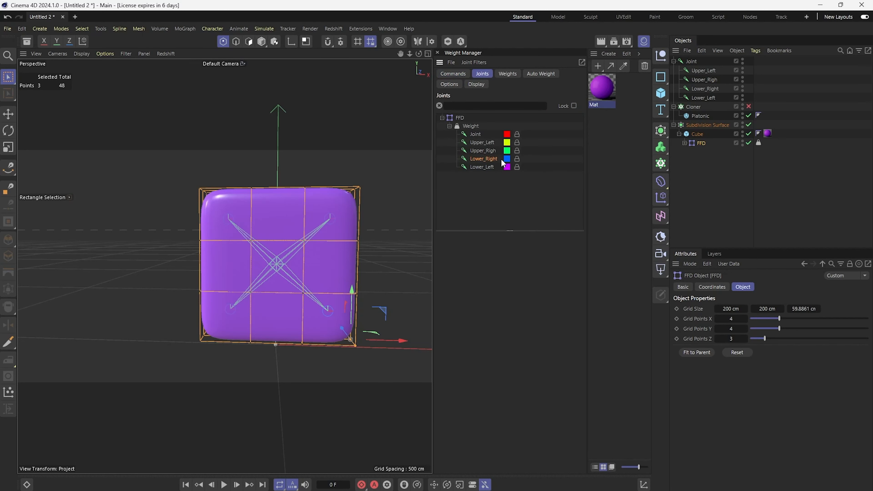
click(483, 166)
drag(172, 314, 236, 385)
click(453, 74)
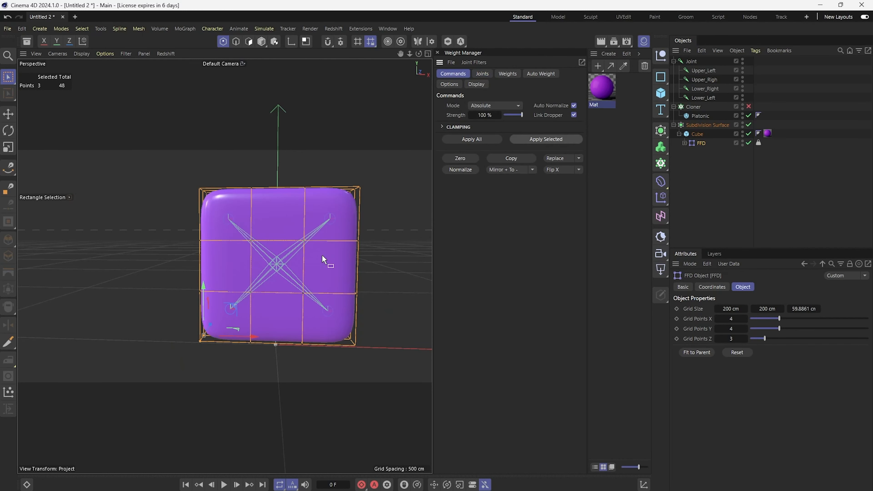
click(731, 160)
Step: Test the Upper_Left joint by moving it in the viewport, then undo the move
click(704, 70)
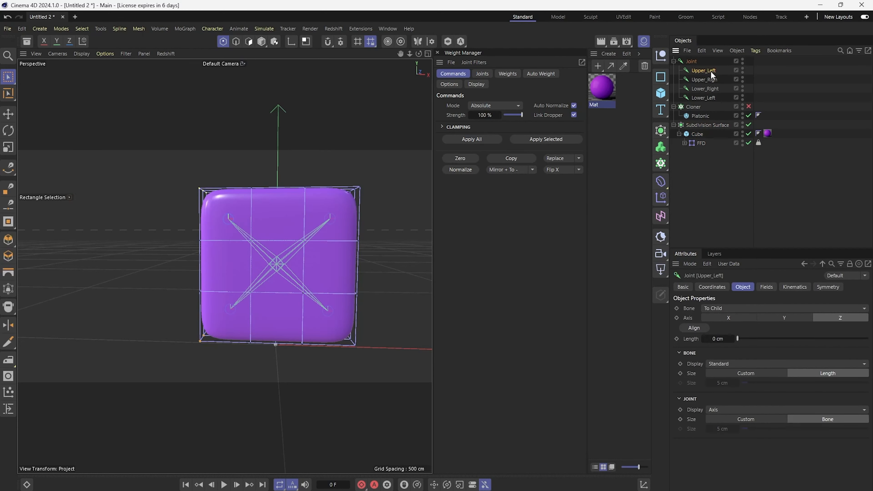
alt+drag(227, 279, 181, 308)
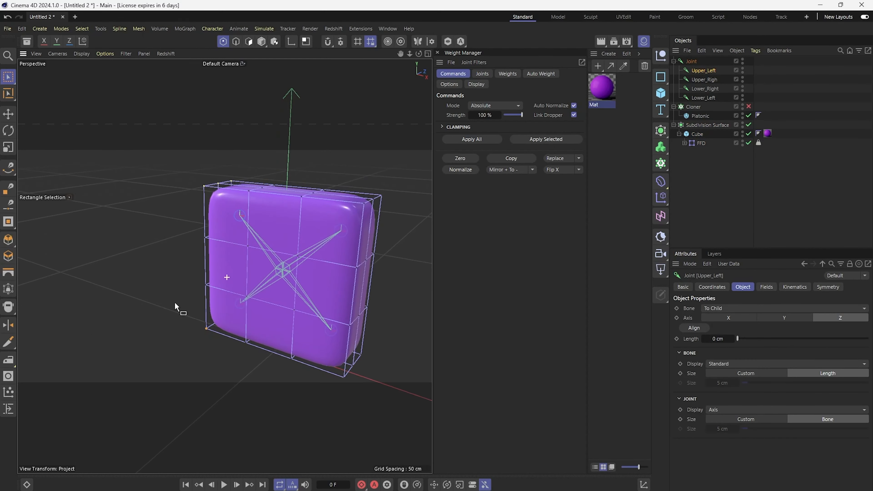
click(262, 41)
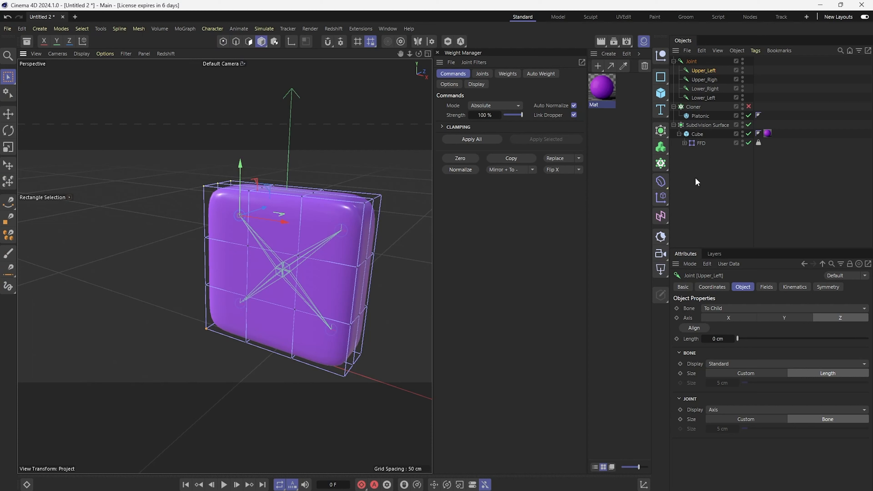
click(749, 174)
click(693, 72)
drag(241, 215, 288, 200)
key(ctrl+z)
Step: Test the Upper_Righ joint by moving it in the viewport, then undo the move
click(704, 80)
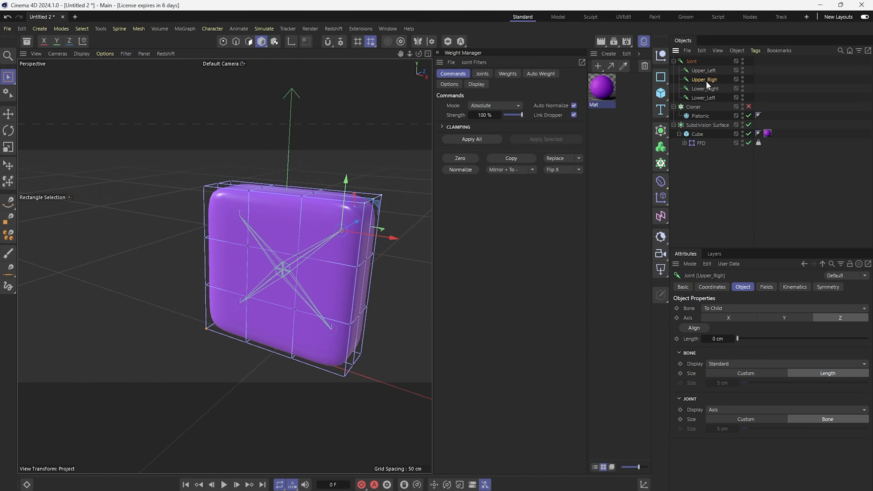
alt+drag(361, 248, 316, 258)
drag(358, 228, 348, 246)
key(ctrl+z)
alt+drag(293, 239, 350, 208)
Step: Select all five joints and convert them to nulls
click(408, 66)
drag(403, 57, 403, 55)
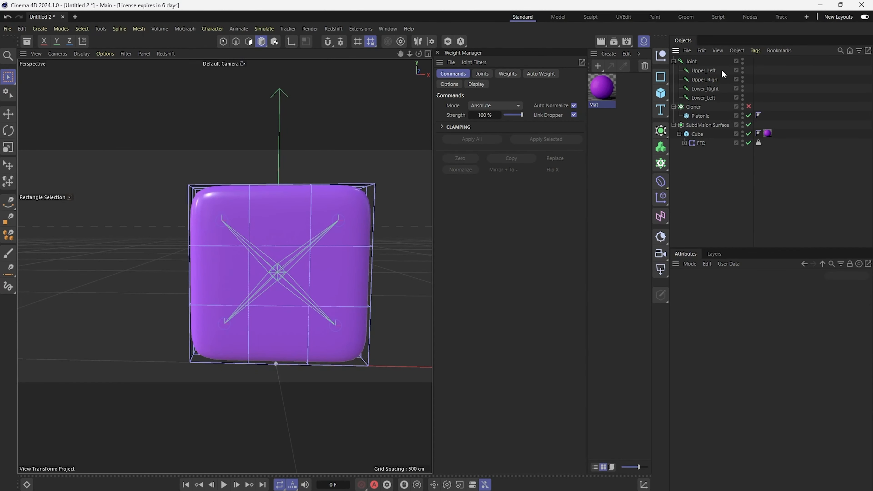
click(696, 62)
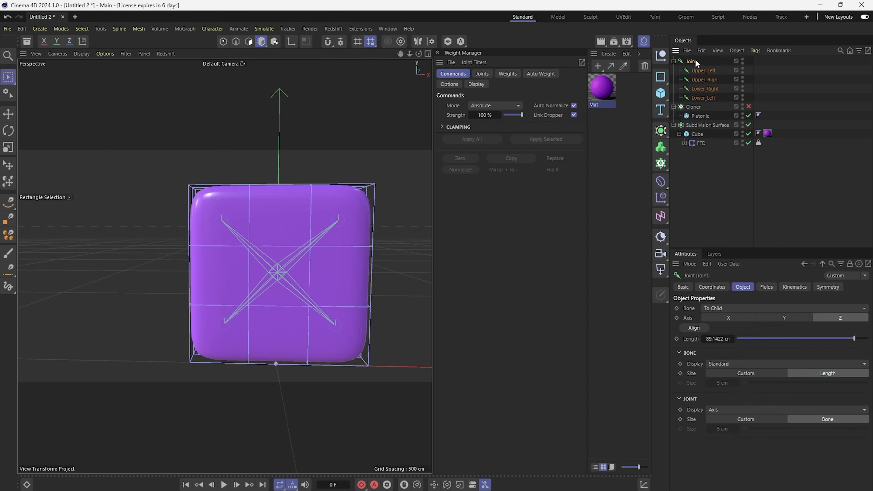
shift+click(698, 97)
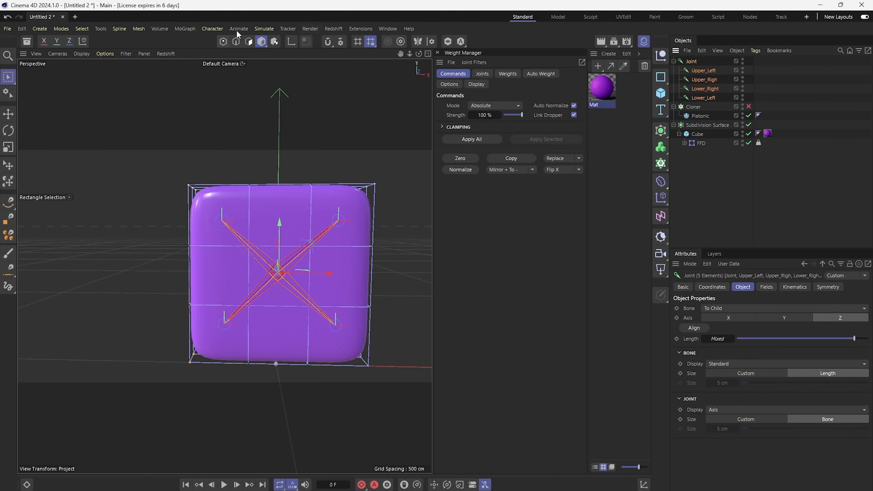
click(213, 28)
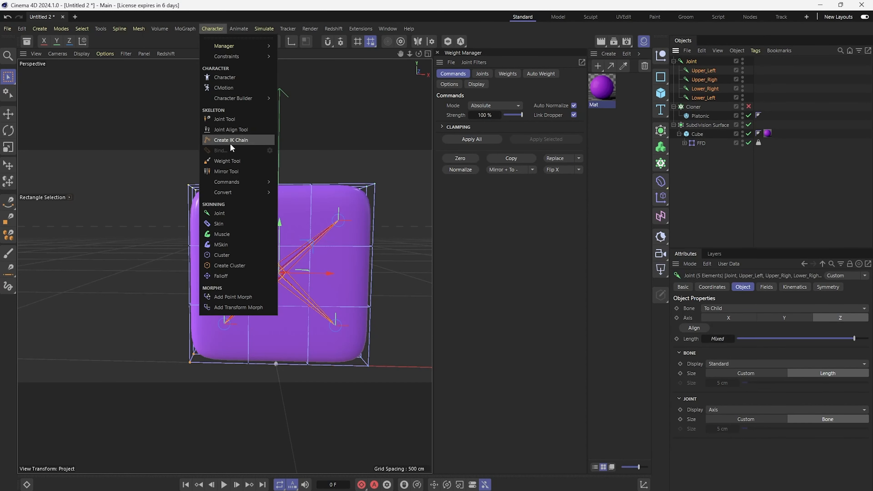
mouse_move(236, 191)
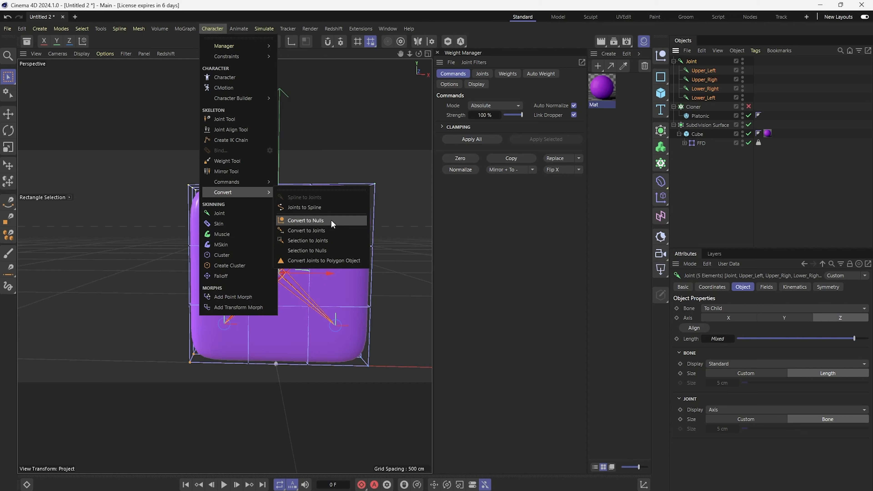
click(309, 220)
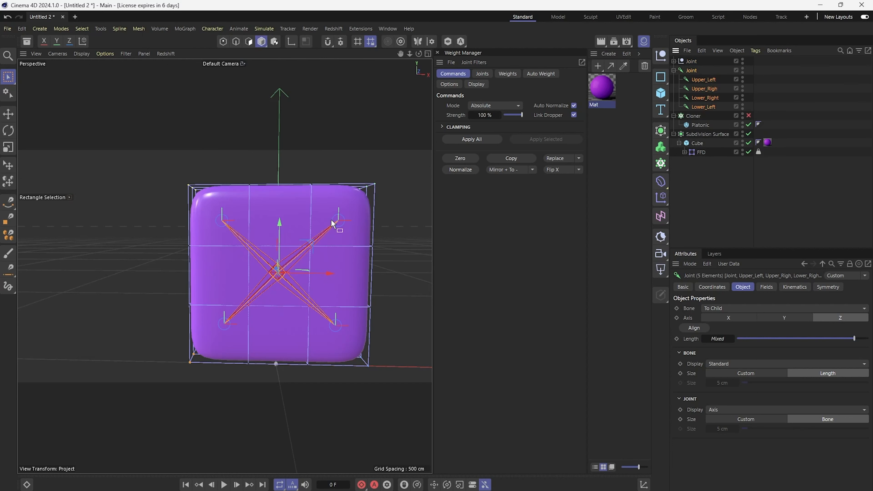
Step: Inspect the Upper_Left null in the new null hierarchy
click(673, 61)
click(711, 71)
alt+drag(298, 228, 278, 207)
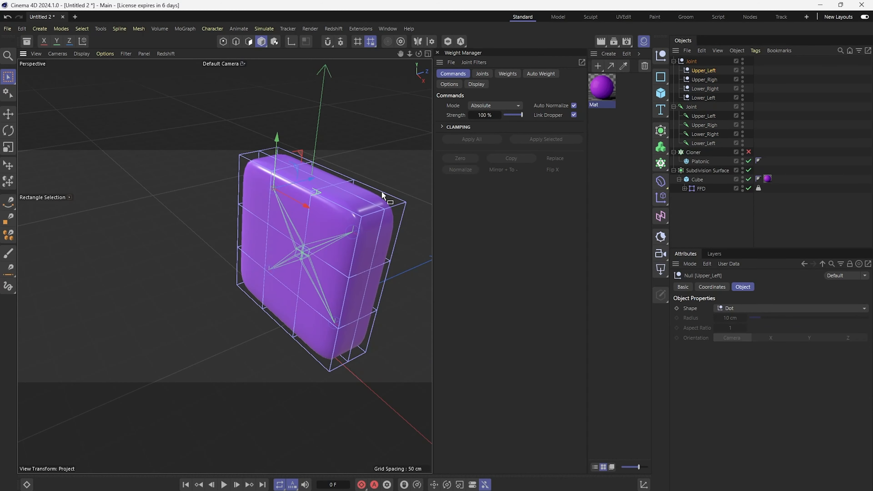
mouse_move(310, 217)
alt+mouse_down()
mouse_move(288, 220)
mouse_move(303, 218)
alt+mouse_up()
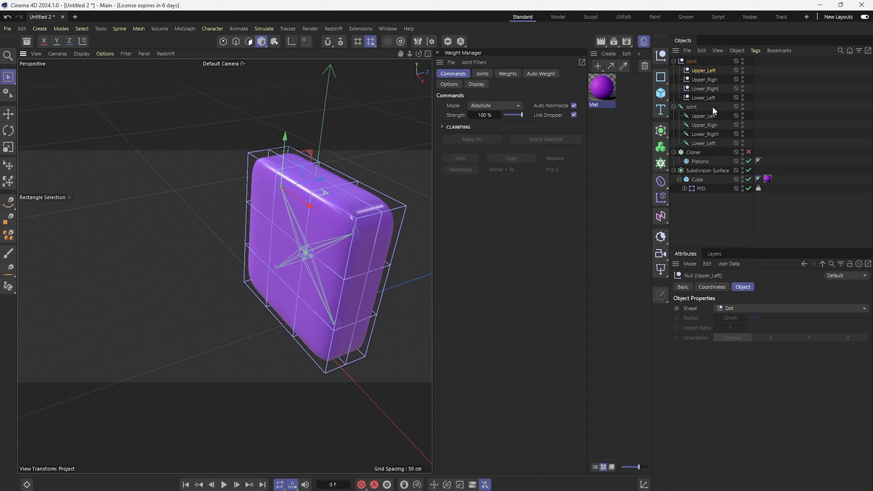
Step: Add a Constraint tag to each of the four joints in the skeleton hierarchy
click(707, 117)
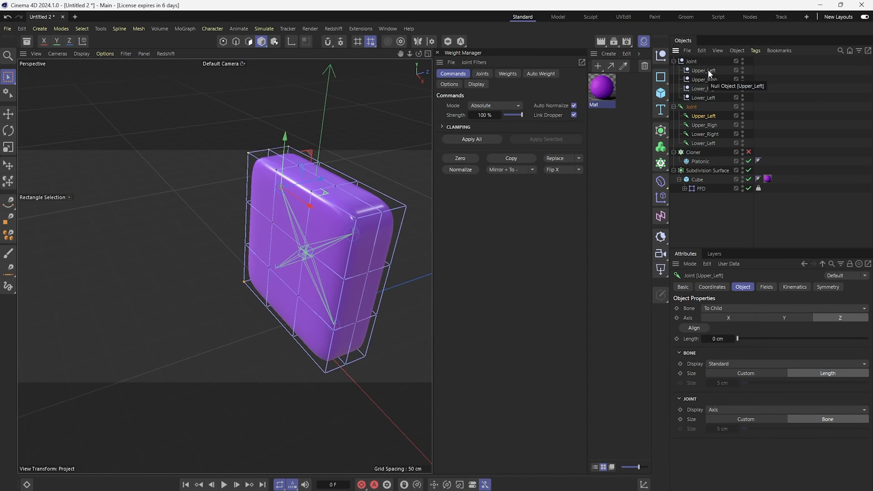
right_click(697, 115)
key(Escape)
shift+click(707, 143)
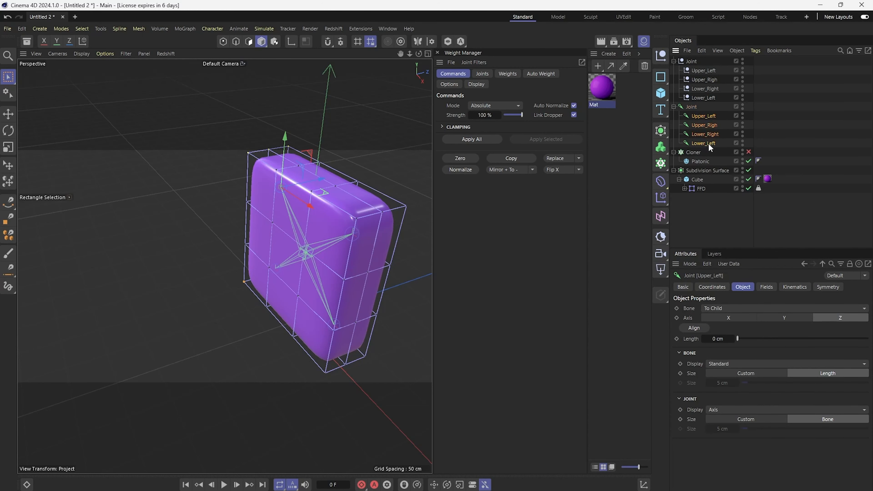
right_click(708, 144)
mouse_move(755, 222)
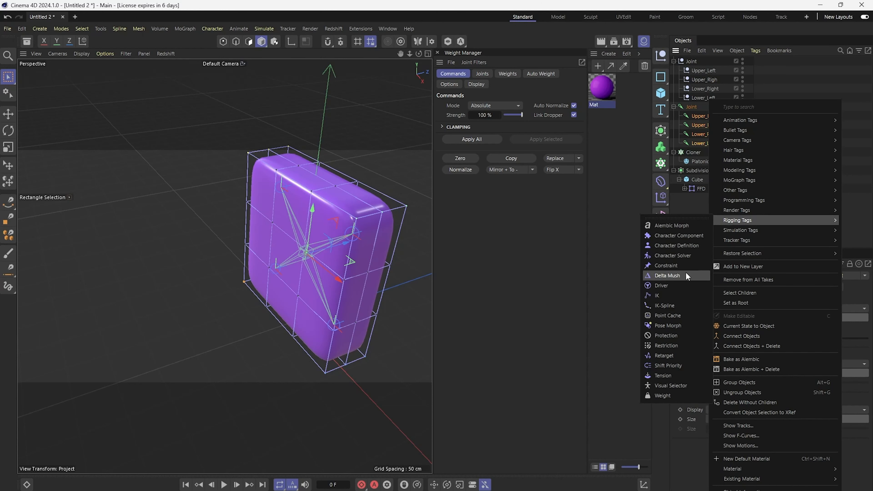
click(689, 266)
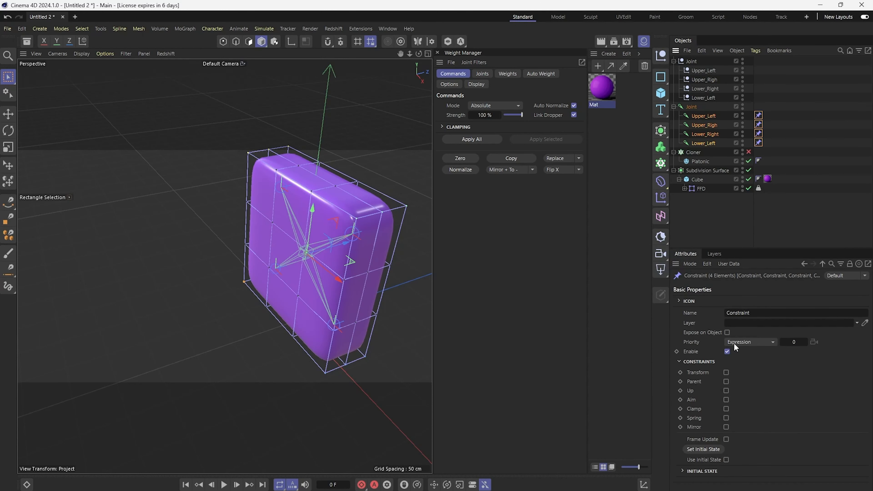
Step: Enable Parent on the constraint tags and assign each joint's matching null as its parent target
click(726, 381)
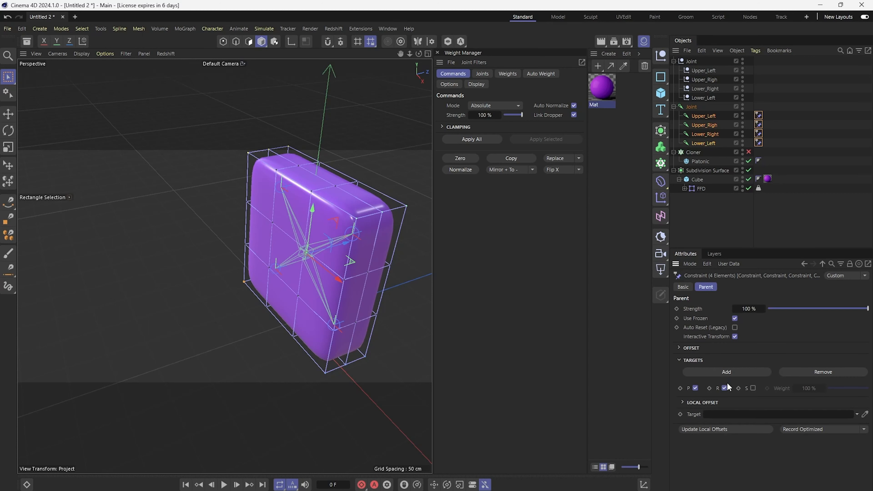
click(787, 201)
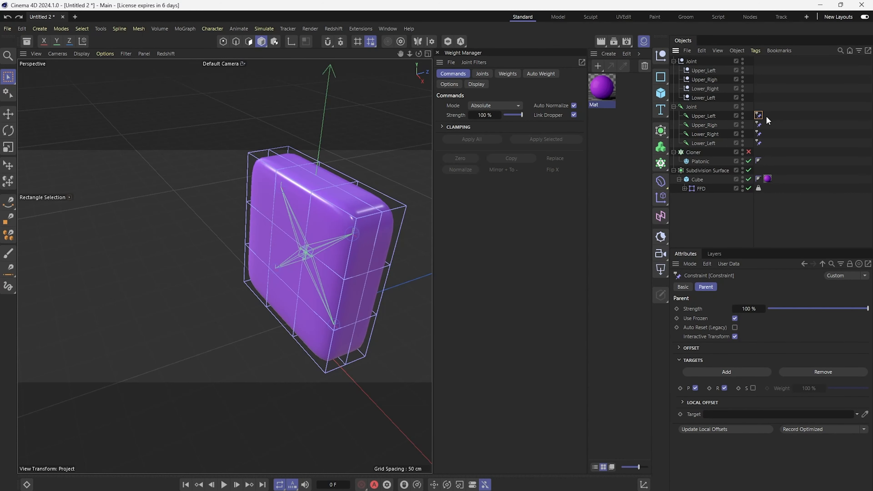
drag(697, 213, 721, 414)
click(759, 125)
drag(706, 78, 729, 415)
click(758, 134)
drag(710, 92, 726, 415)
Step: Set the root Joint null's display shape to Circle with a 120 cm radius
click(699, 70)
click(692, 62)
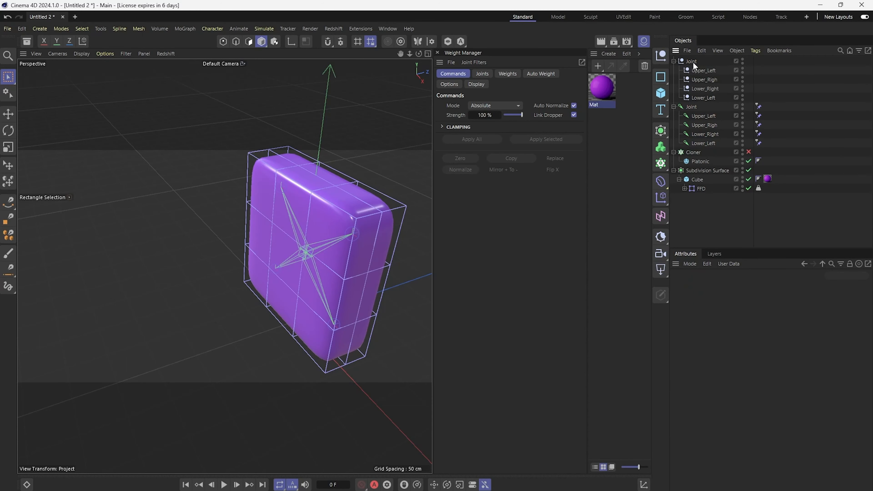
alt+drag(344, 253, 365, 247)
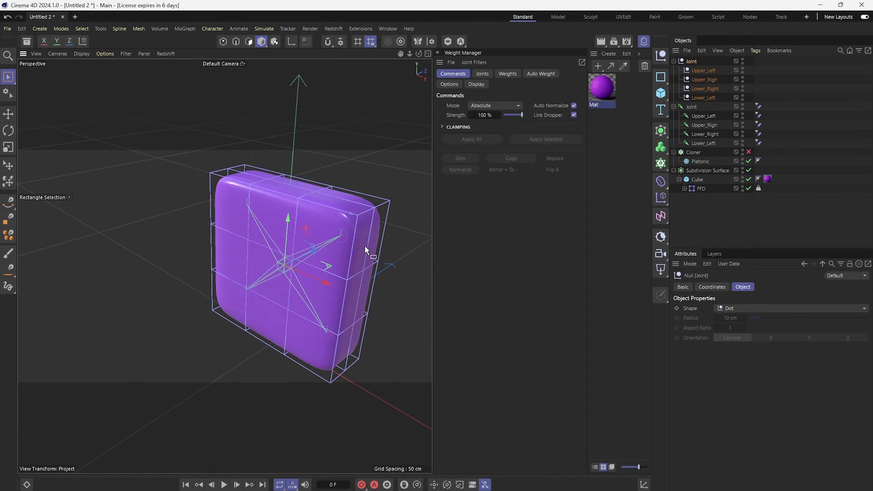
drag(400, 55, 351, 47)
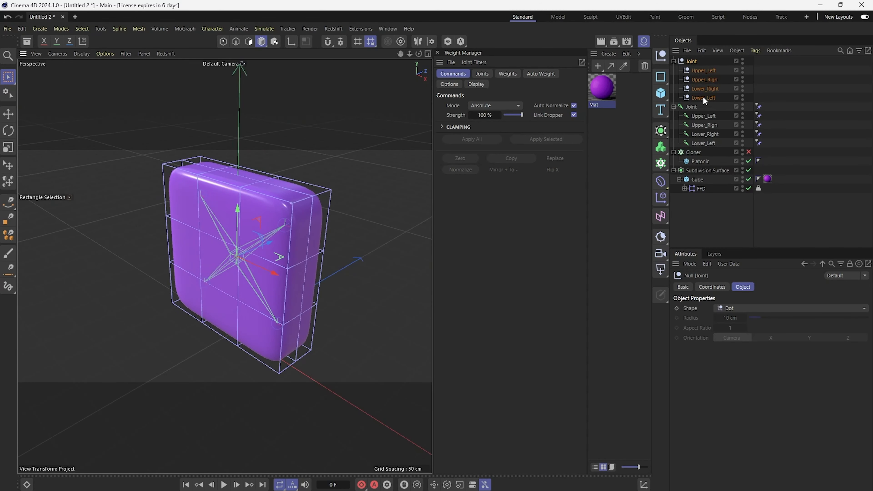
click(753, 311)
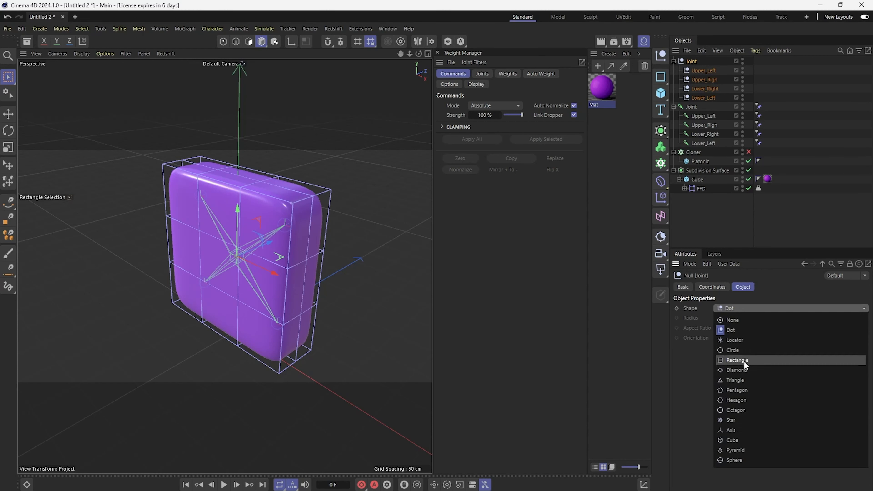
click(754, 349)
drag(760, 317, 868, 318)
double_click(726, 319)
text(120)
key(Return)
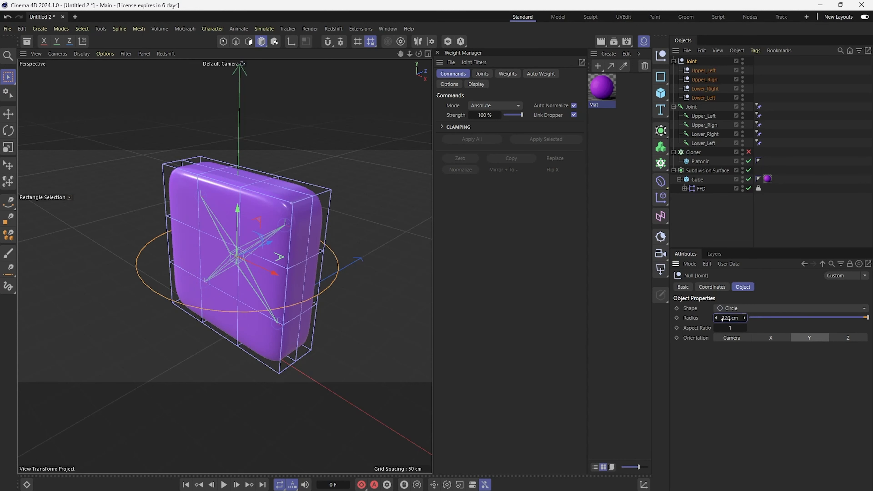
Step: Set the four corner nulls' display shape to Cube and enlarge their radius
click(779, 202)
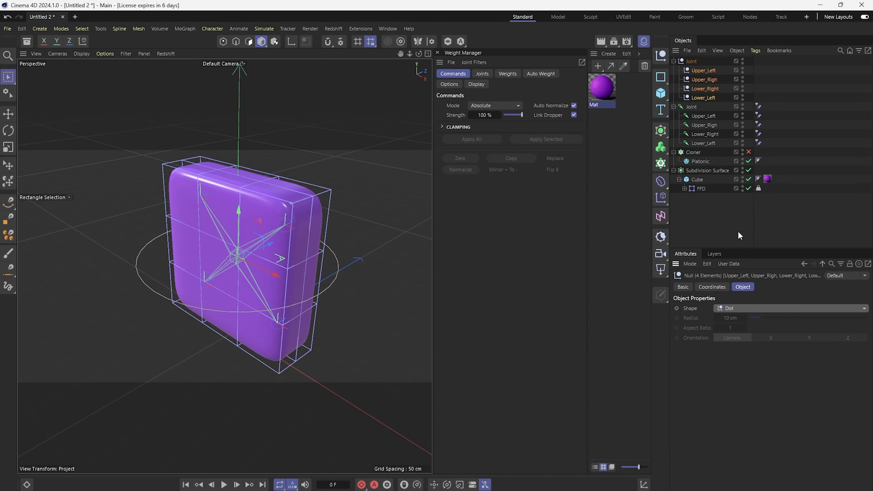
click(711, 71)
shift+click(703, 99)
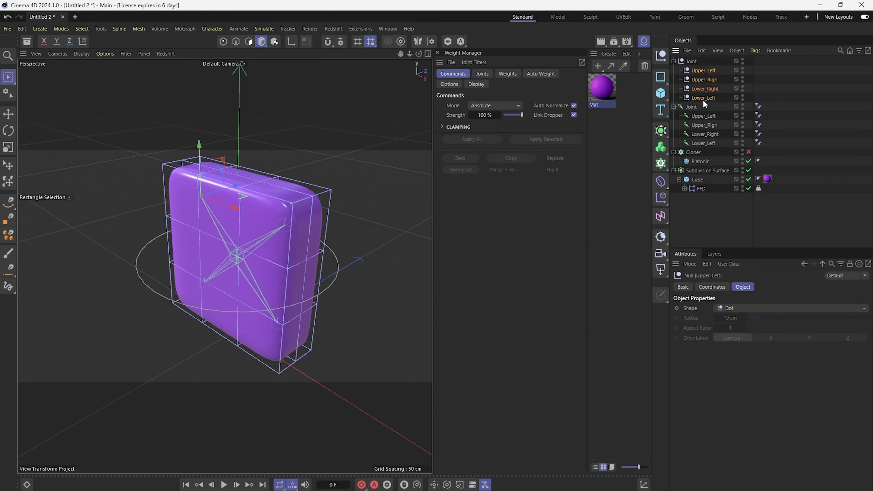
click(735, 307)
click(737, 441)
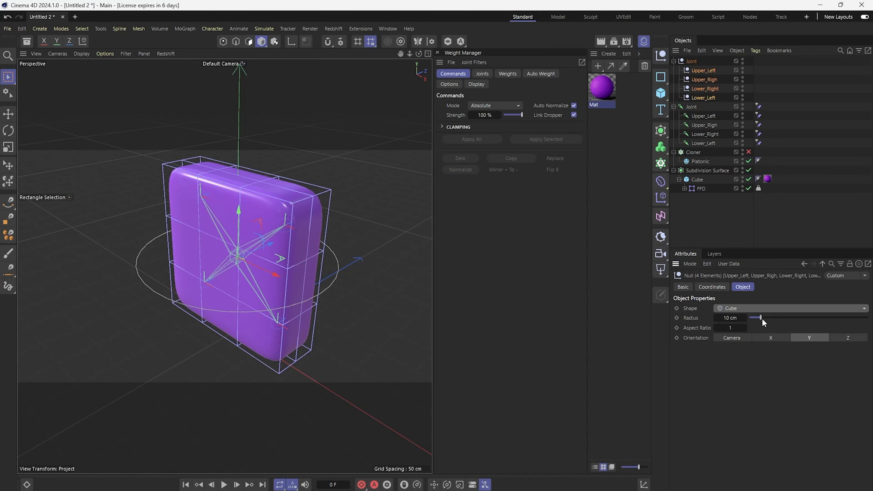
drag(762, 318, 801, 318)
click(701, 204)
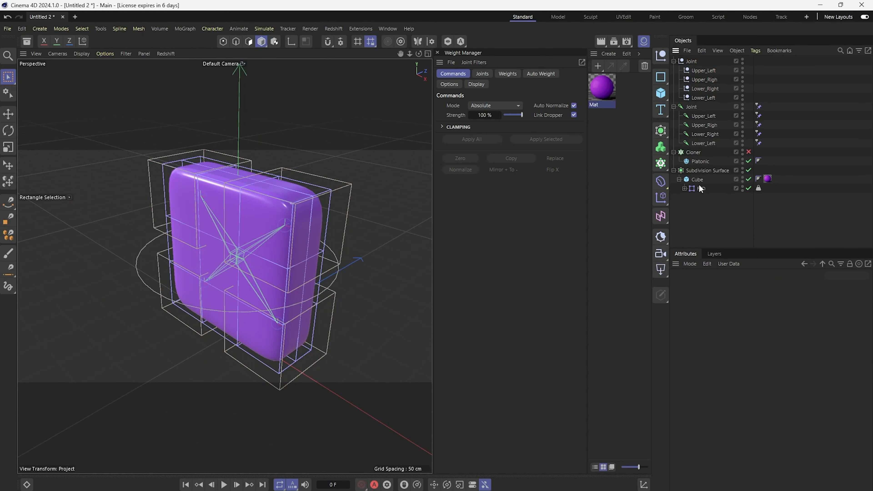
Step: Hide the FFD in the viewport, then rotate and move the Upper_Left null to test the cube's deformation
click(701, 187)
double_click(743, 187)
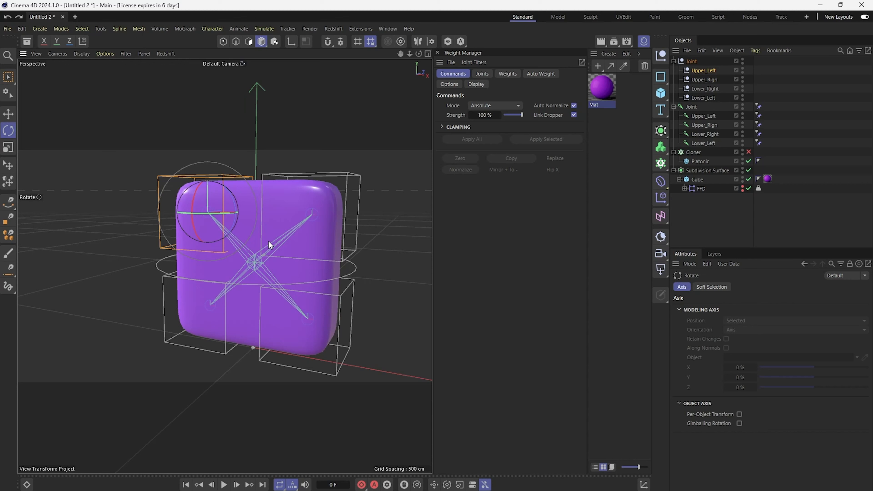
click(706, 72)
alt+drag(279, 218, 252, 239)
key(e)
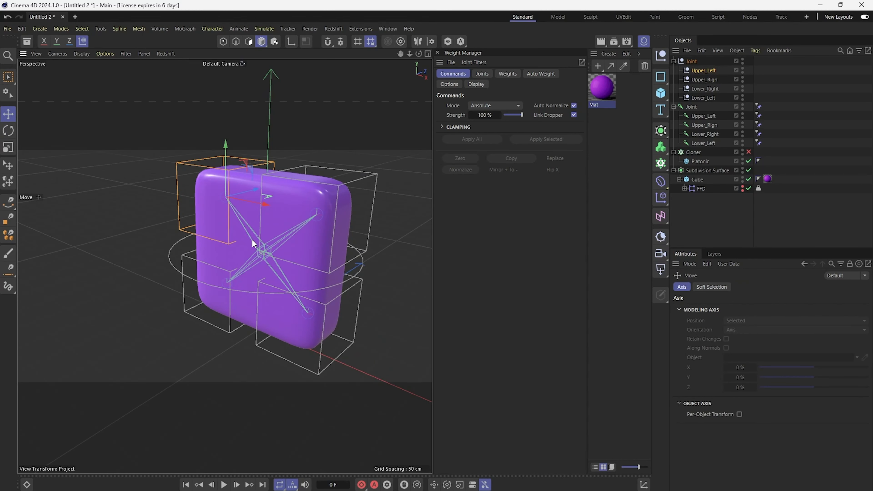
drag(258, 184, 300, 209)
click(378, 181)
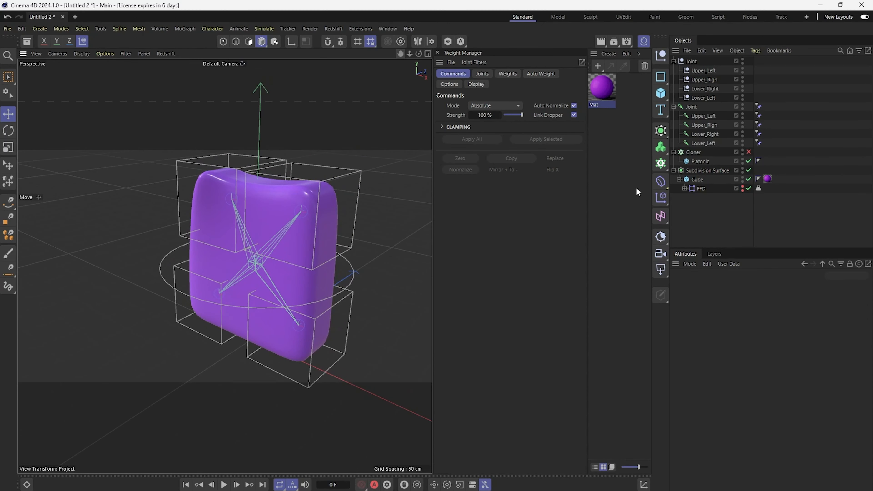